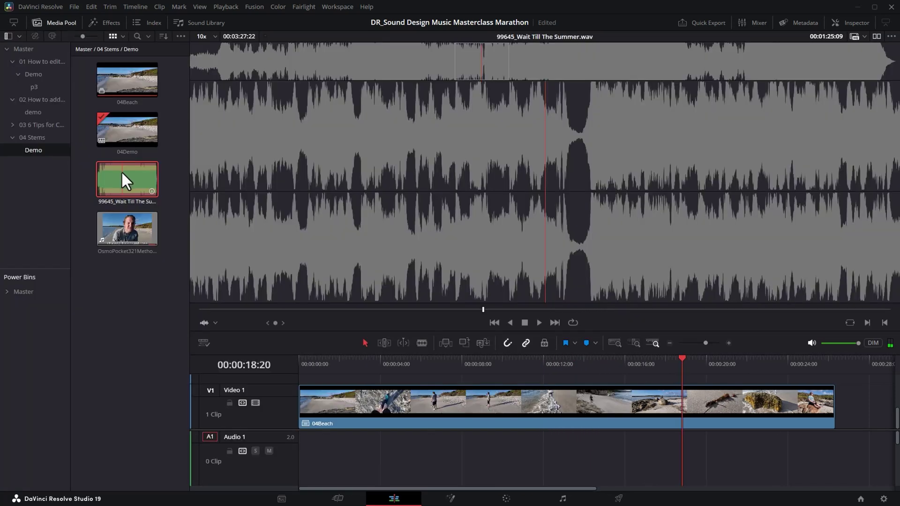
# - Try a music clip on Audio 1, remove it, and replay the edit from the start
pyautogui.moveTo(120, 177); pyautogui.dragTo(336, 460)
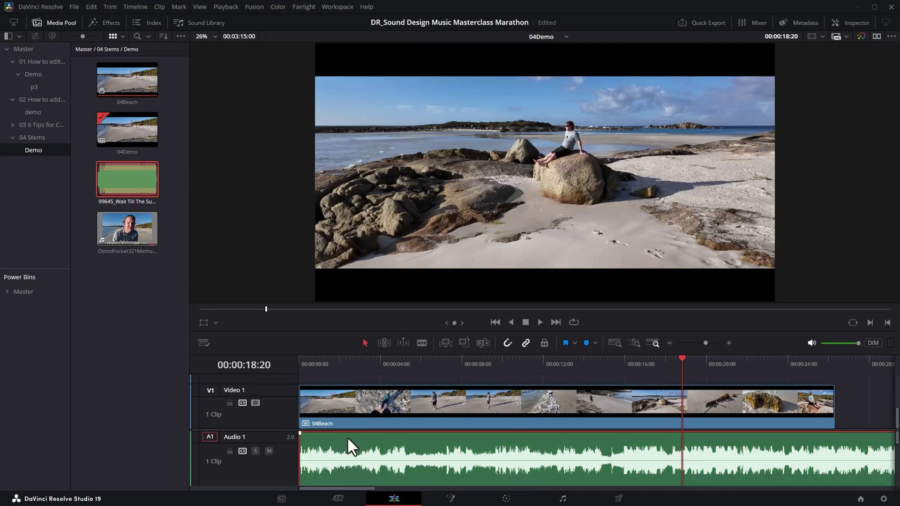
pyautogui.press('Delete')
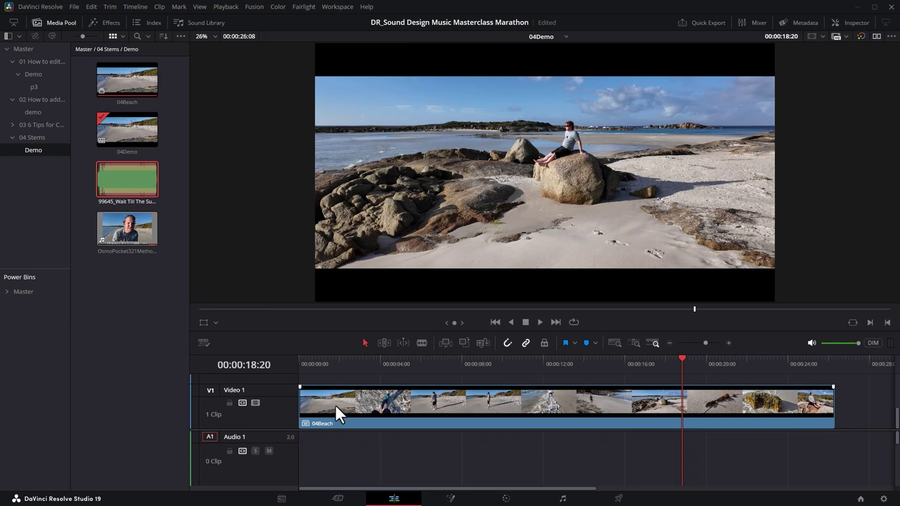
pyautogui.click(55, 22)
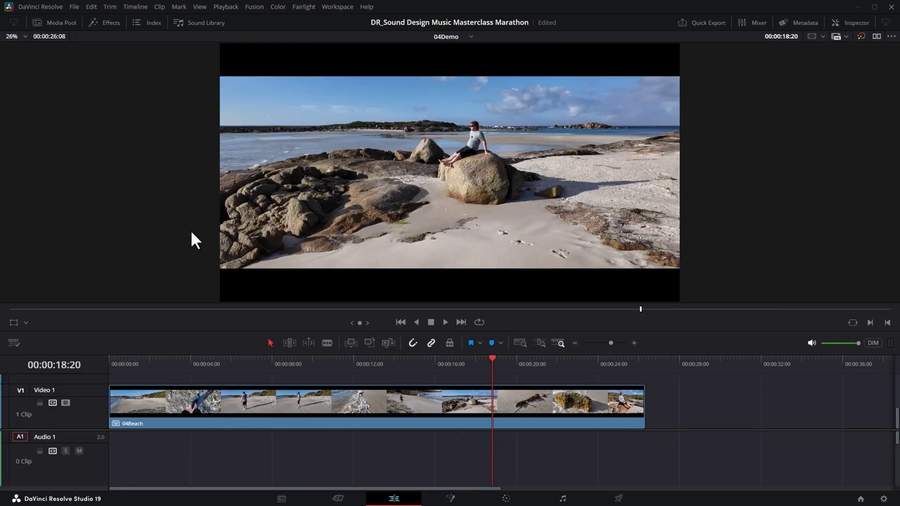
pyautogui.press('Home')
pyautogui.press('space')
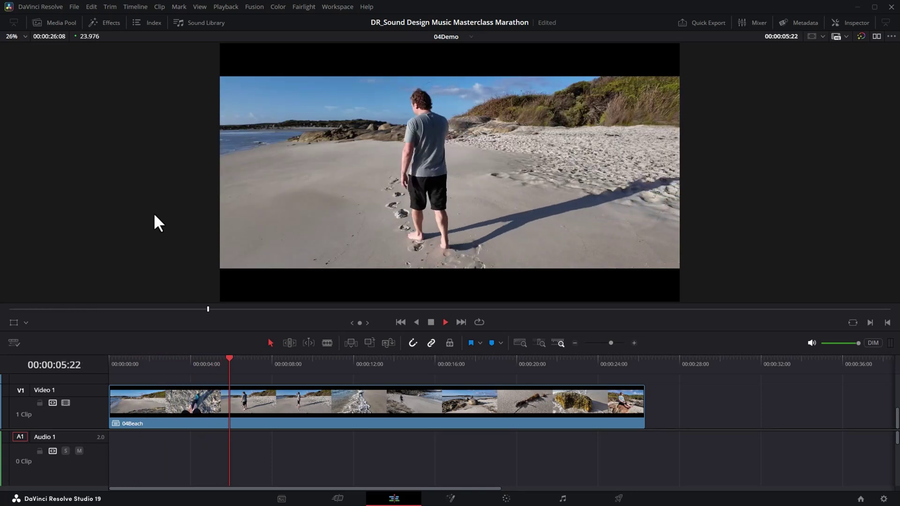
# - Launch the Epidemic Sound plugin, move it top-left, and preview Wait Till The Summer
pyautogui.click(337, 7)
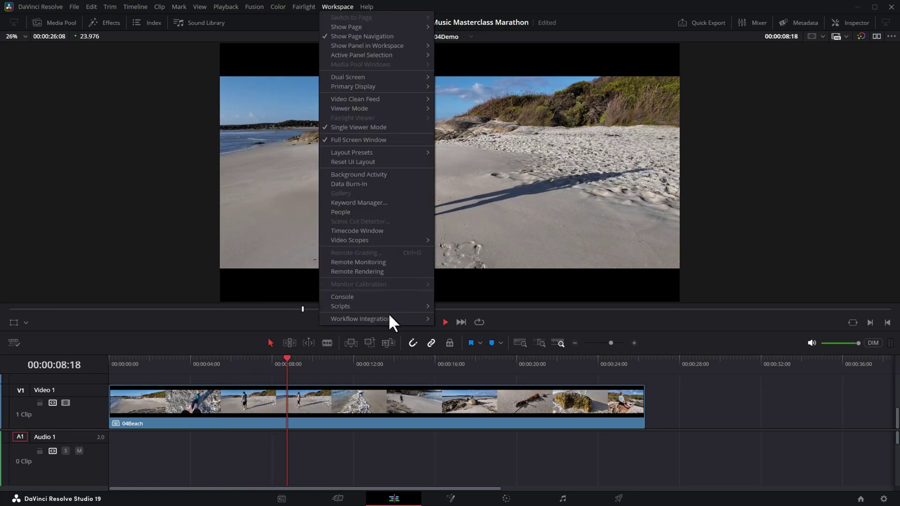
pyautogui.moveTo(388, 317)
pyautogui.click(457, 318)
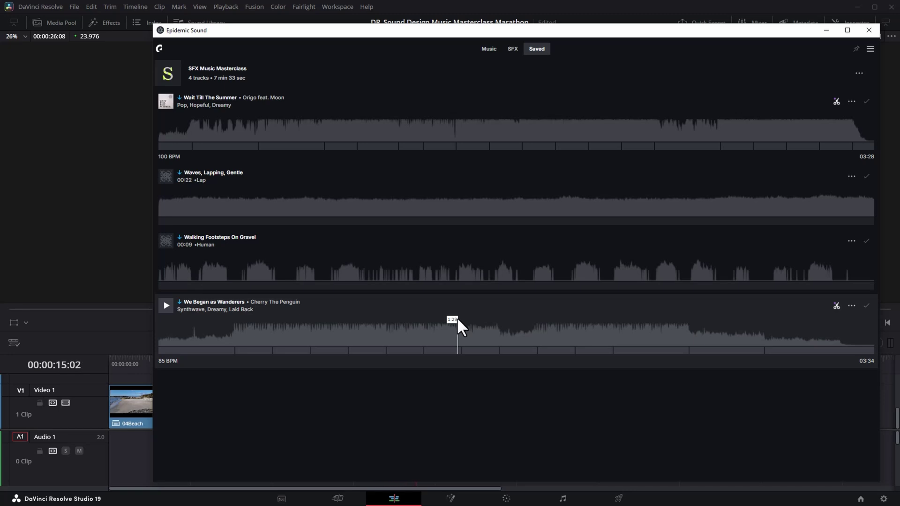
pyautogui.moveTo(424, 30); pyautogui.dragTo(380, 23)
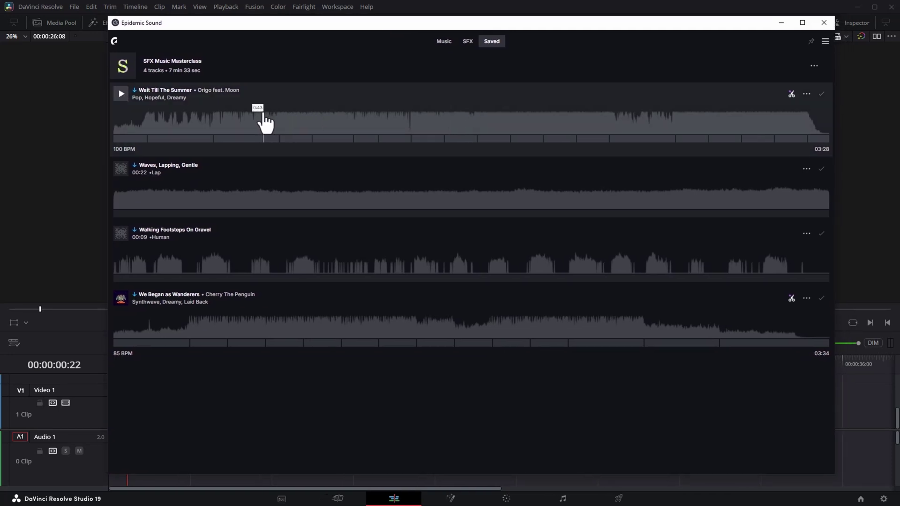
pyautogui.click(263, 123)
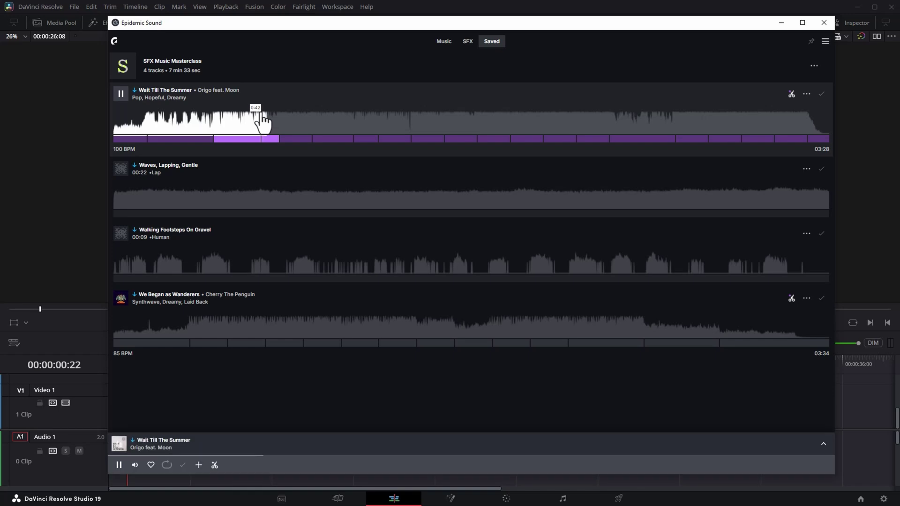
pyautogui.press('space')
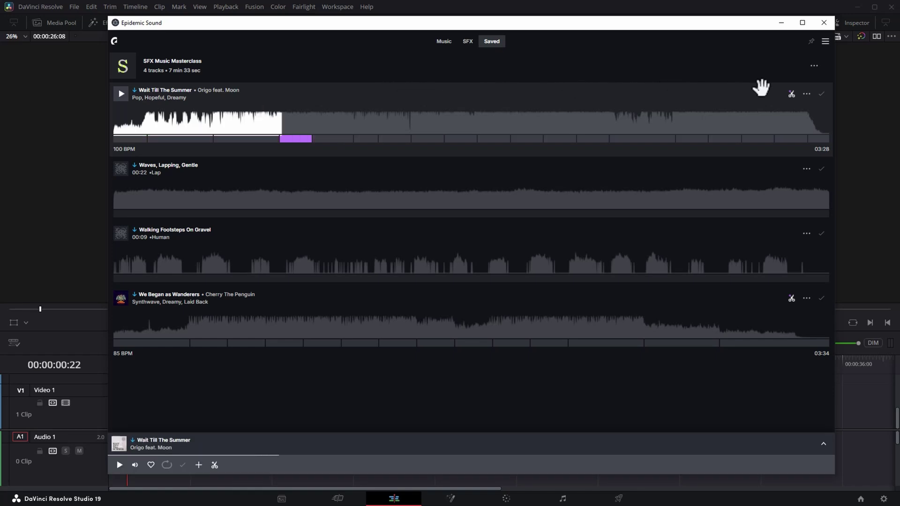
# - Show the stems of Wait Till The Summer and audition the Bass and Instruments stems
pyautogui.click(806, 94)
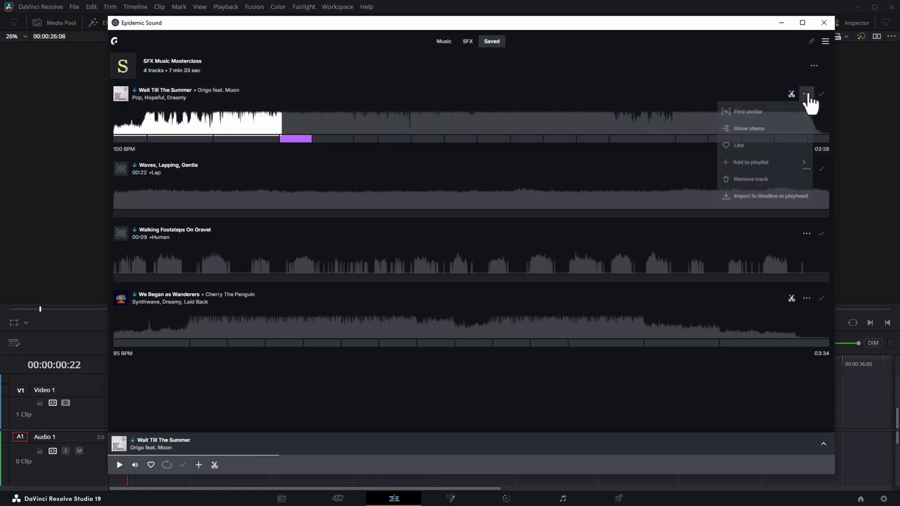
pyautogui.click(749, 134)
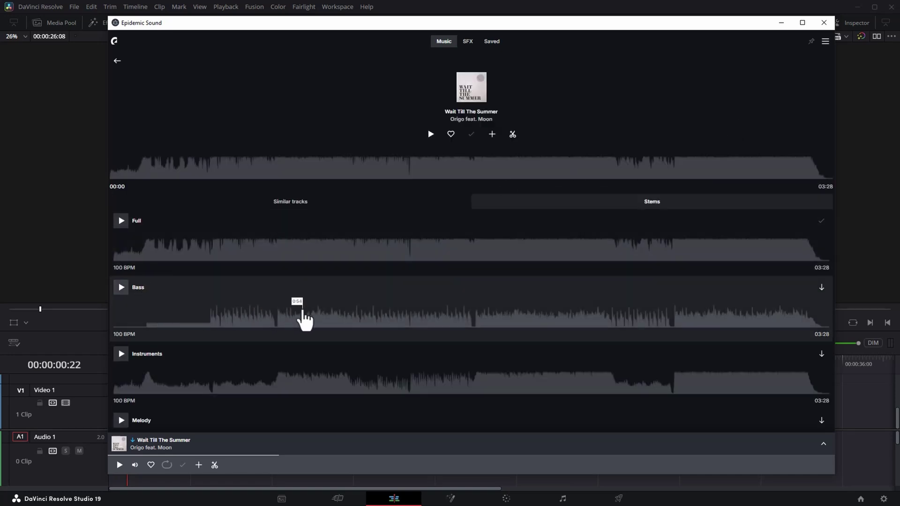
pyautogui.click(303, 324)
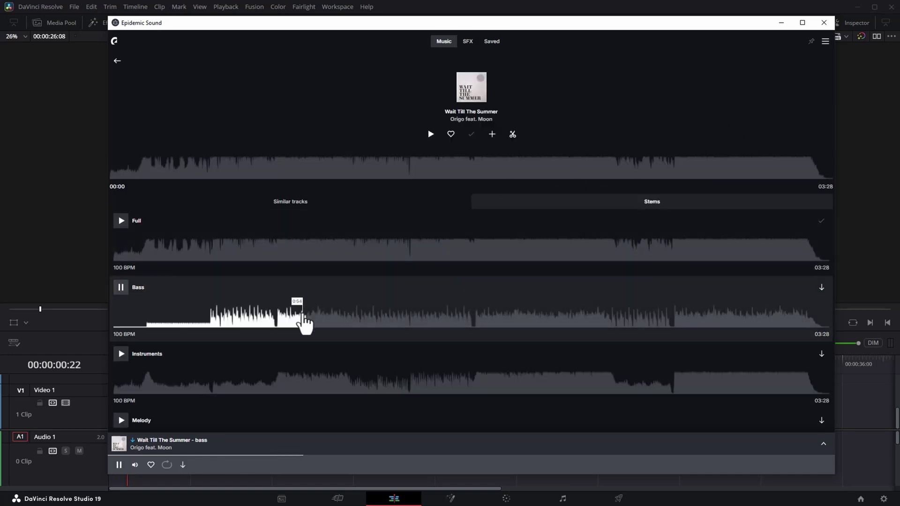
pyautogui.click(143, 382)
pyautogui.click(121, 354)
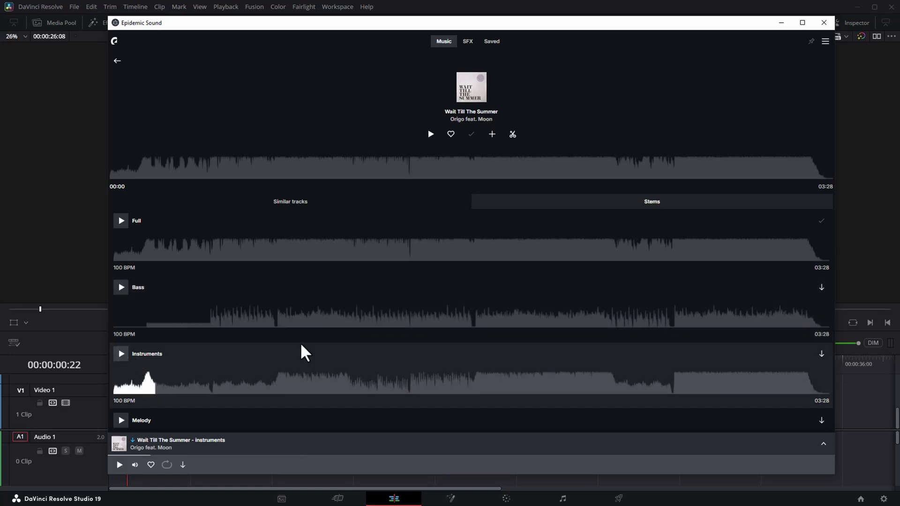
# - Audition the Melody stem from 0:46, then the Drums stem
pyautogui.scroll(-1, 305, 353)
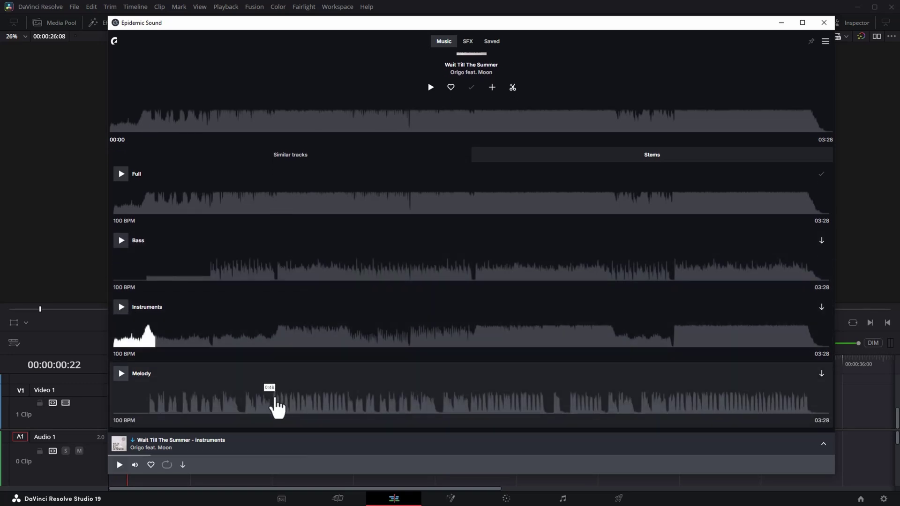
pyautogui.click(275, 399)
pyautogui.scroll(-1, 307, 401)
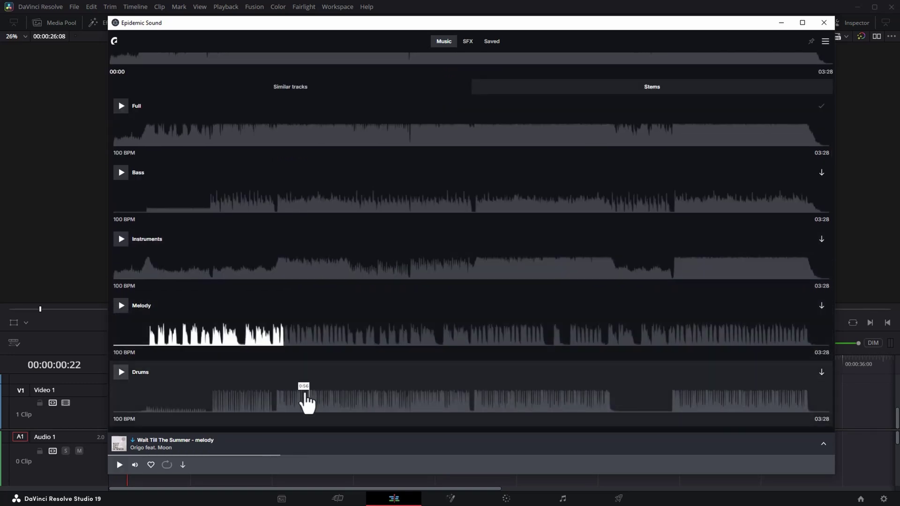
pyautogui.click(285, 398)
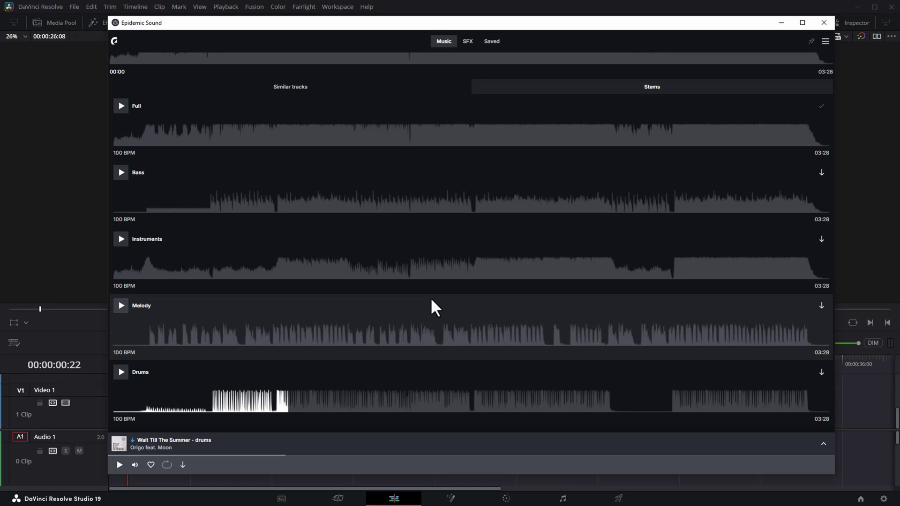
# - Enlarge the timeline and rename the audio tracks Bass, Inst, Melody and Drums
pyautogui.click(85, 339)
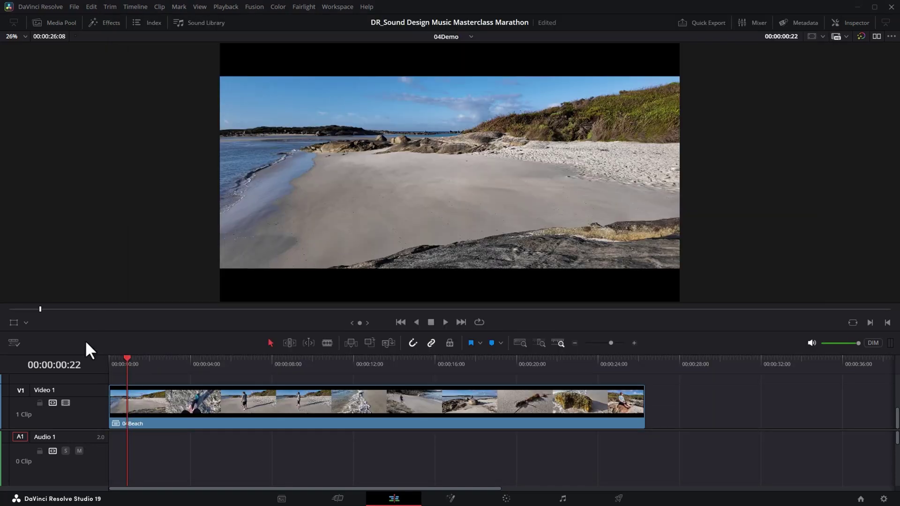
pyautogui.moveTo(174, 356); pyautogui.dragTo(185, 197)
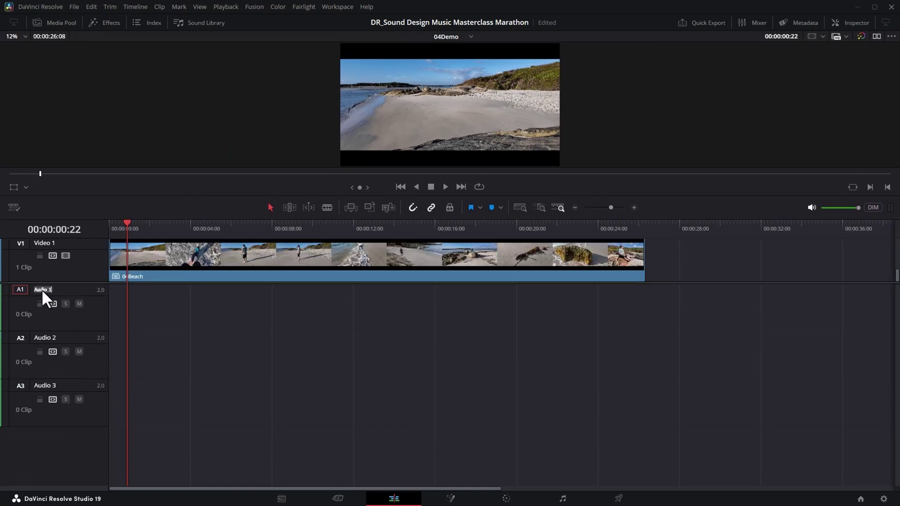
pyautogui.write('Bass')
pyautogui.doubleClick(55, 334)
pyautogui.write('Inst')
pyautogui.doubleClick(54, 383)
pyautogui.write('Melody')
pyautogui.press('Return')
pyautogui.rightClick(77, 416)
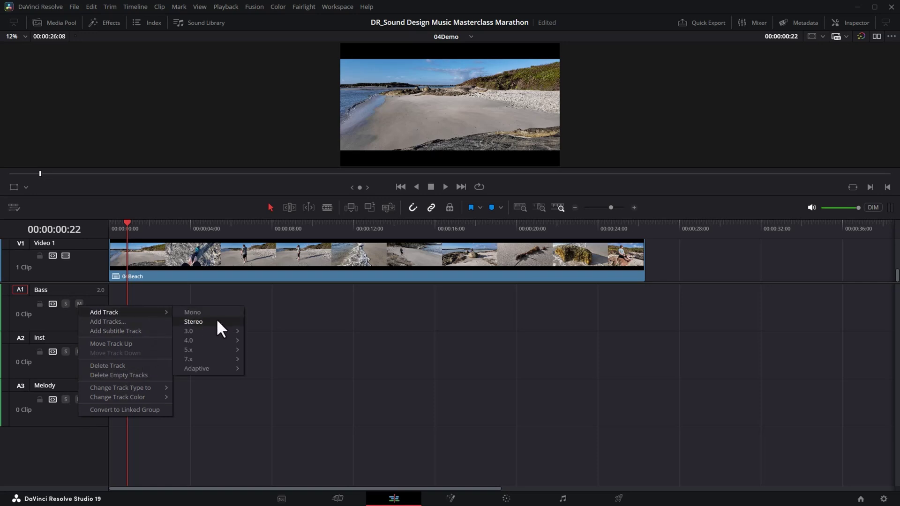
pyautogui.press('Escape')
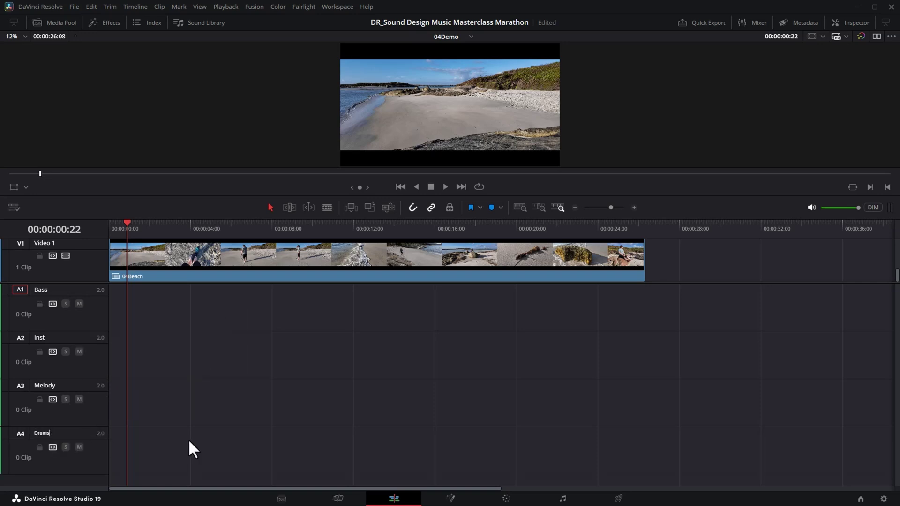
pyautogui.click(189, 440)
# - Colour the Bass track orange, Melody violet, and give Drums its own colour
pyautogui.rightClick(97, 318)
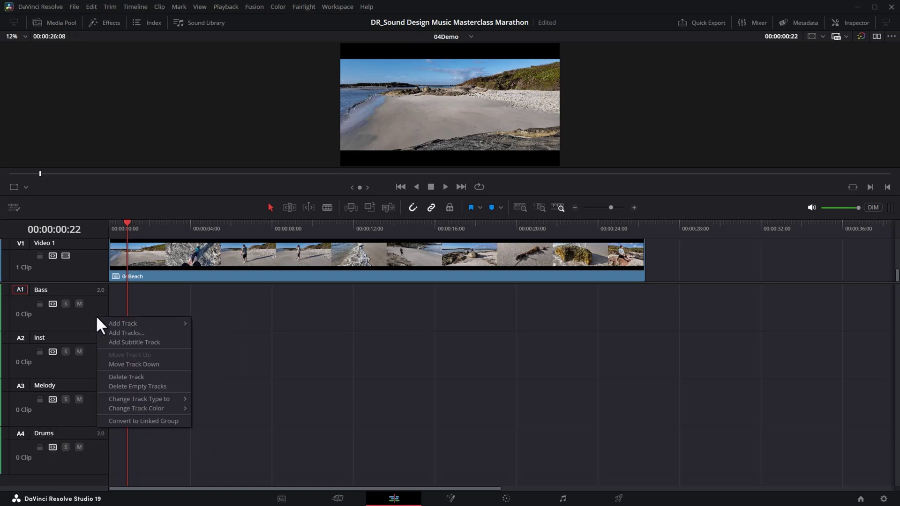
pyautogui.moveTo(162, 406)
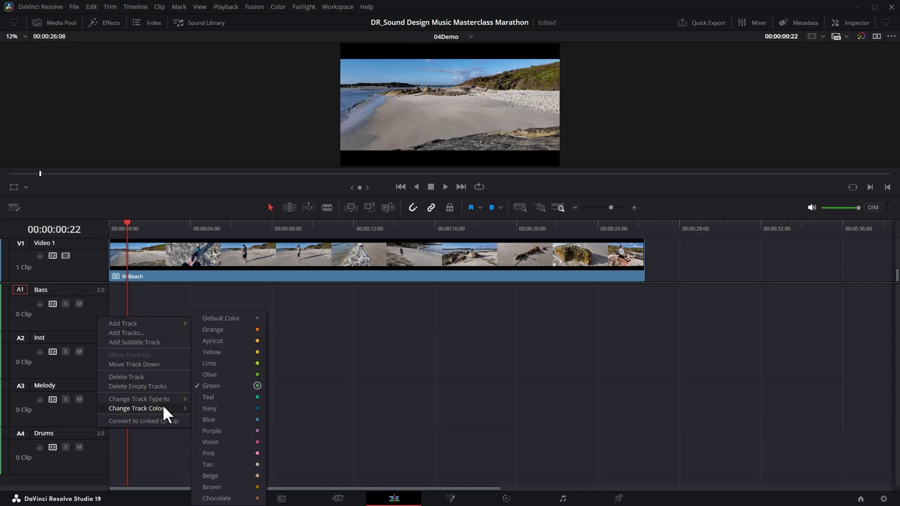
pyautogui.click(229, 332)
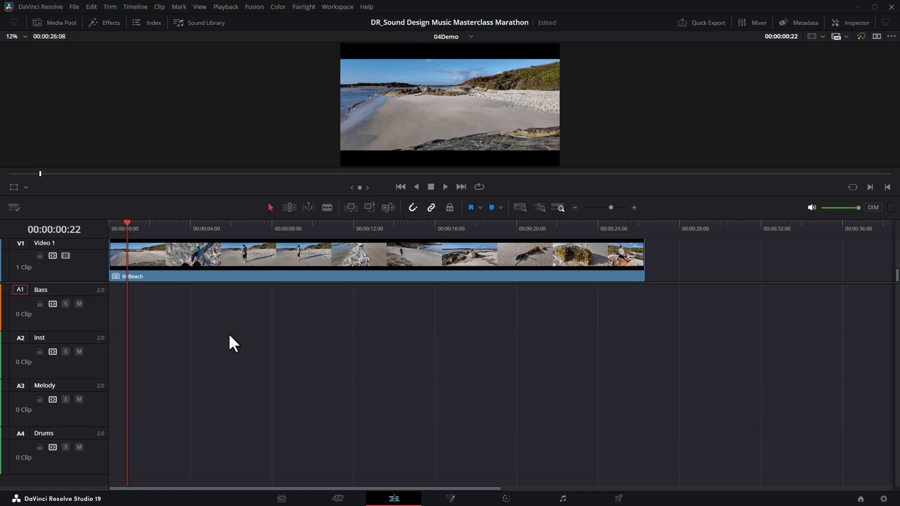
pyautogui.rightClick(110, 415)
pyautogui.moveTo(160, 396)
pyautogui.click(229, 442)
pyautogui.rightClick(56, 465)
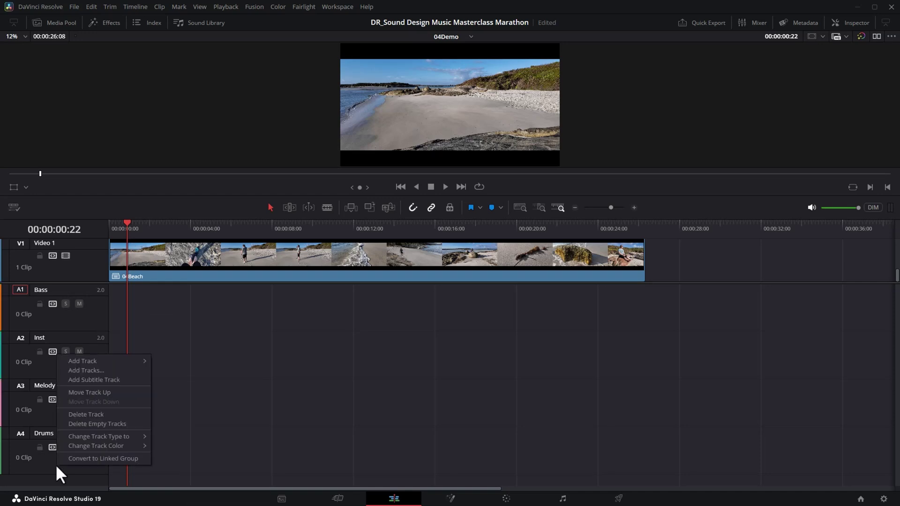
pyautogui.moveTo(127, 446)
pyautogui.click(190, 374)
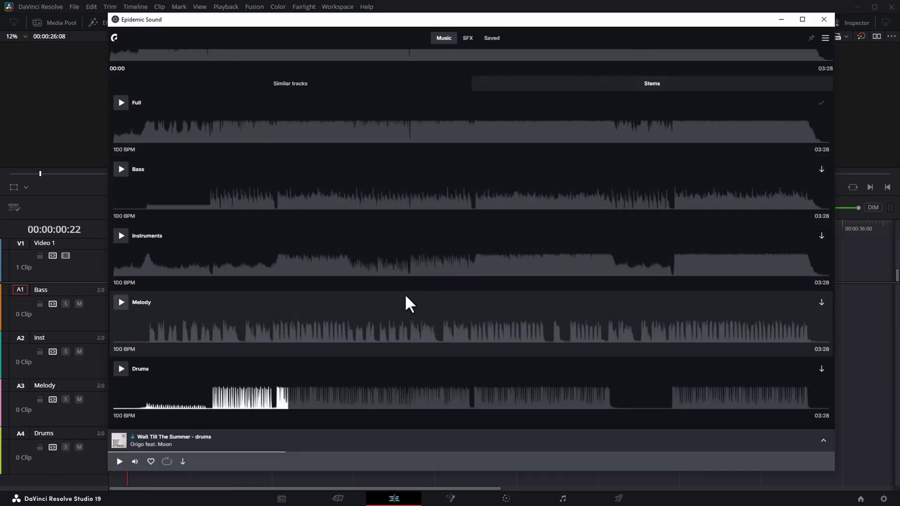
# - Audition the Instruments stem of Wait Till The Summer and download it
pyautogui.click(146, 267)
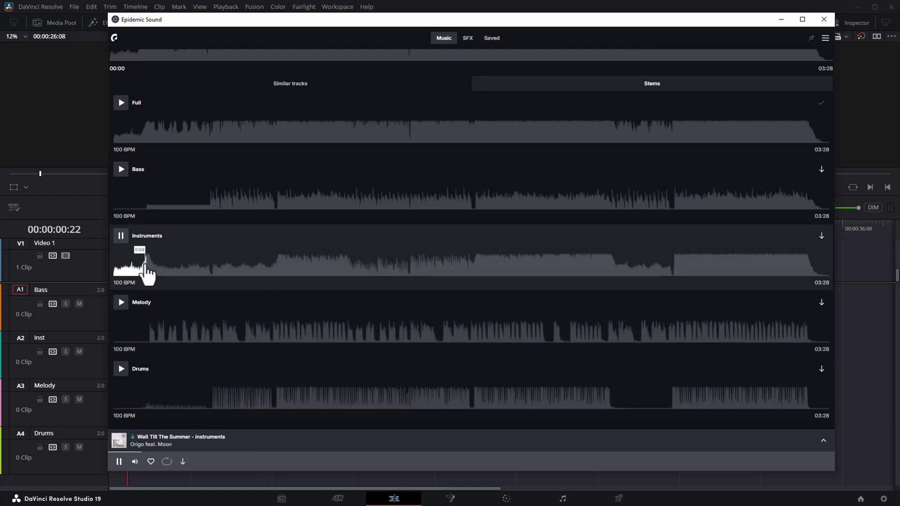
pyautogui.click(159, 269)
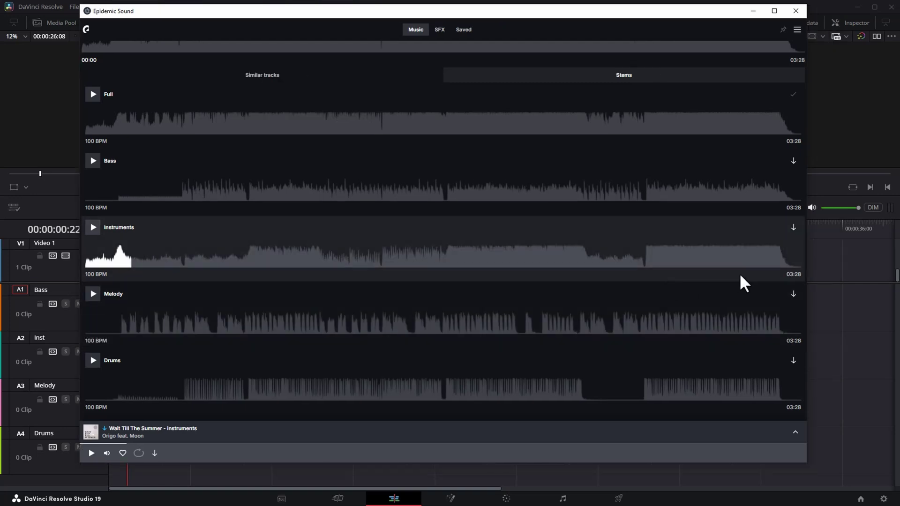
pyautogui.click(793, 227)
# - Place the Instruments stem on the Inst track and play the timeline from the start
pyautogui.moveTo(305, 11); pyautogui.dragTo(583, 8)
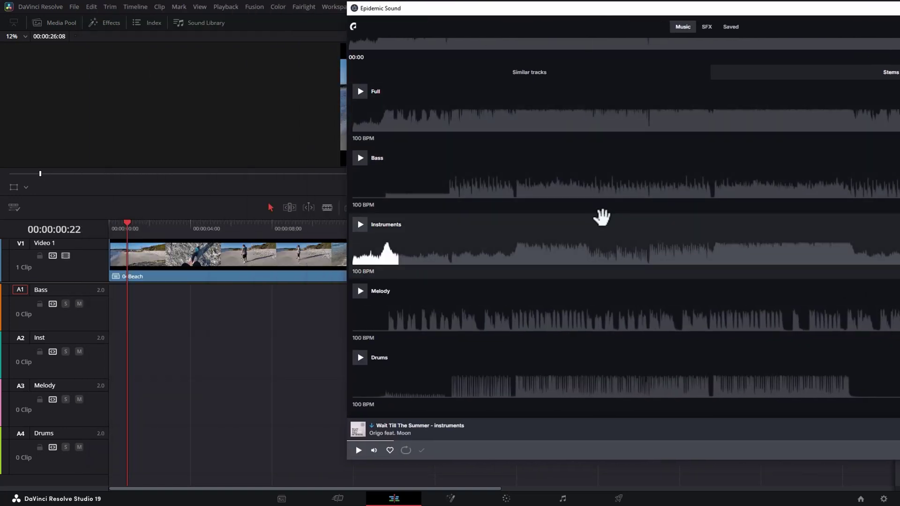
pyautogui.moveTo(603, 228); pyautogui.dragTo(121, 360)
pyautogui.click(118, 225)
pyautogui.press('space')
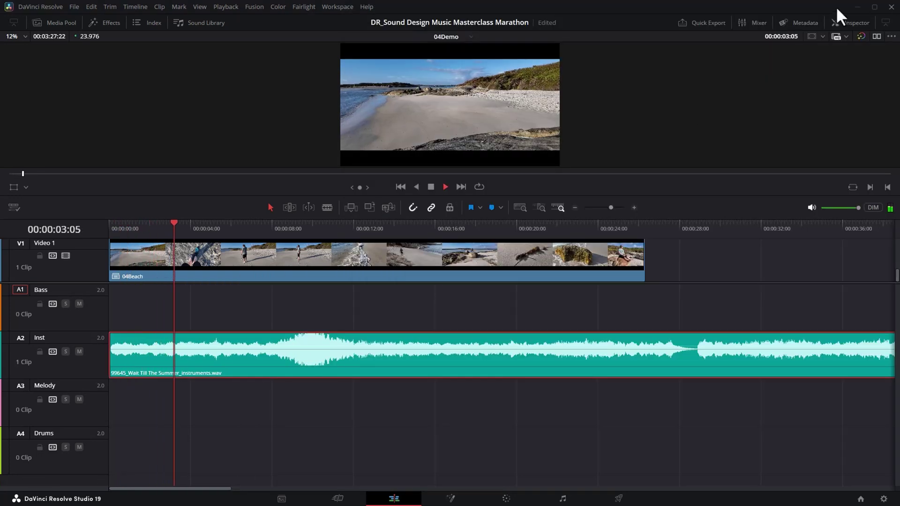
# - Widen the mixer to show all four stem tracks and lower Bus 1 to -12 dB
pyautogui.click(750, 23)
pyautogui.press('space')
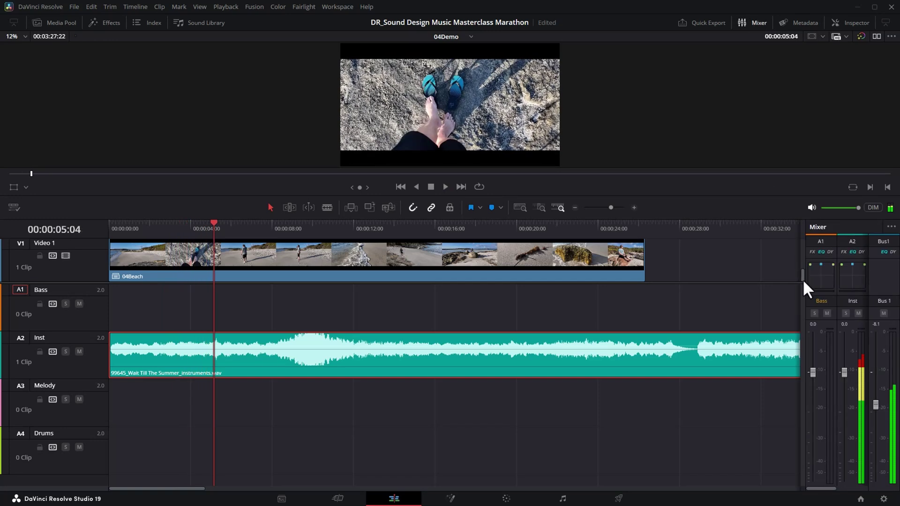
pyautogui.moveTo(803, 279); pyautogui.dragTo(675, 277)
pyautogui.moveTo(876, 402); pyautogui.dragTo(873, 411)
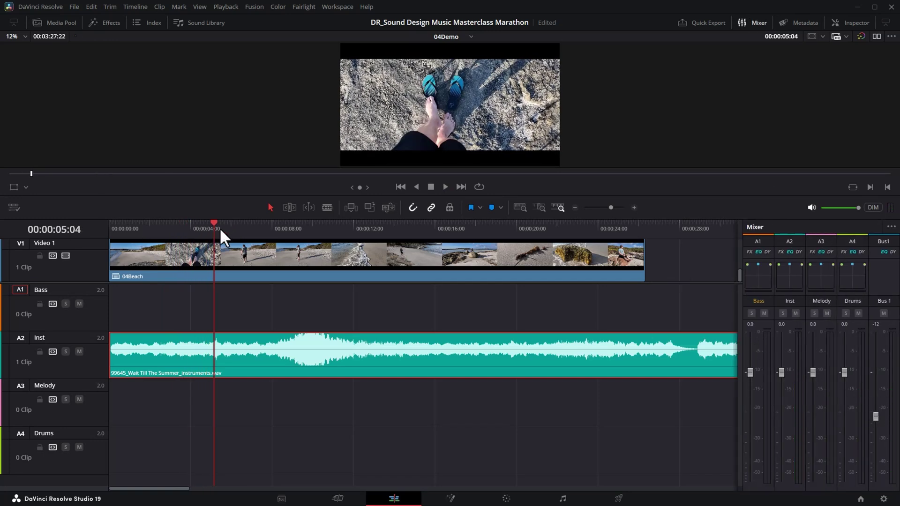
pyautogui.press('space')
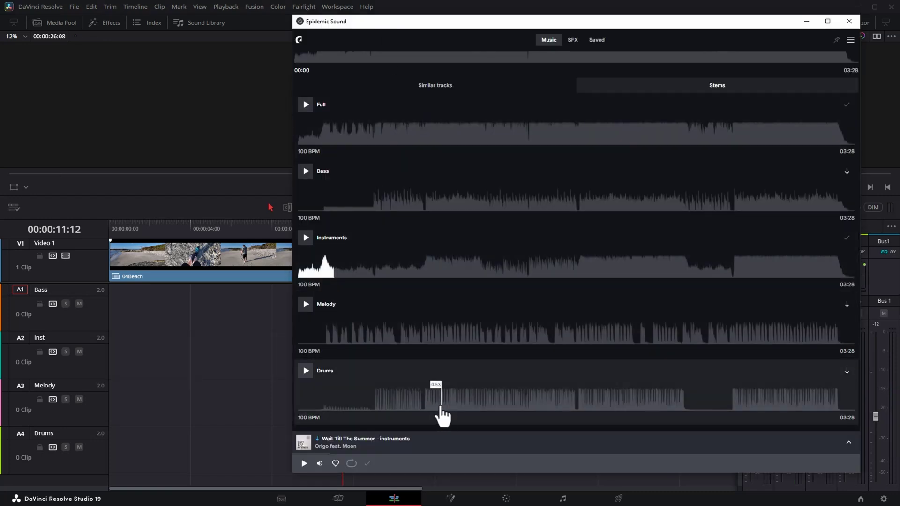
# - Download the Drums stem, trial it on A4 against the video, then undo the placement
pyautogui.click(431, 404)
pyautogui.click(846, 370)
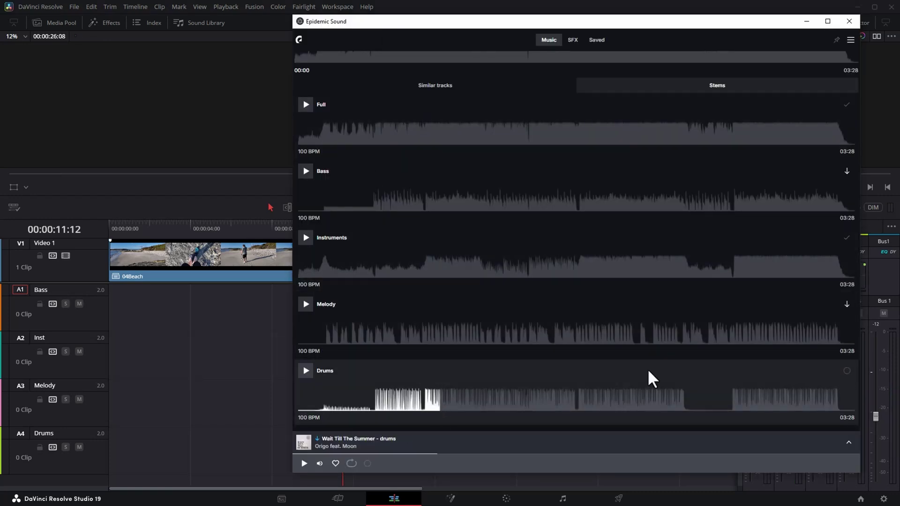
pyautogui.moveTo(648, 375); pyautogui.dragTo(115, 450)
pyautogui.click(177, 226)
pyautogui.press('space')
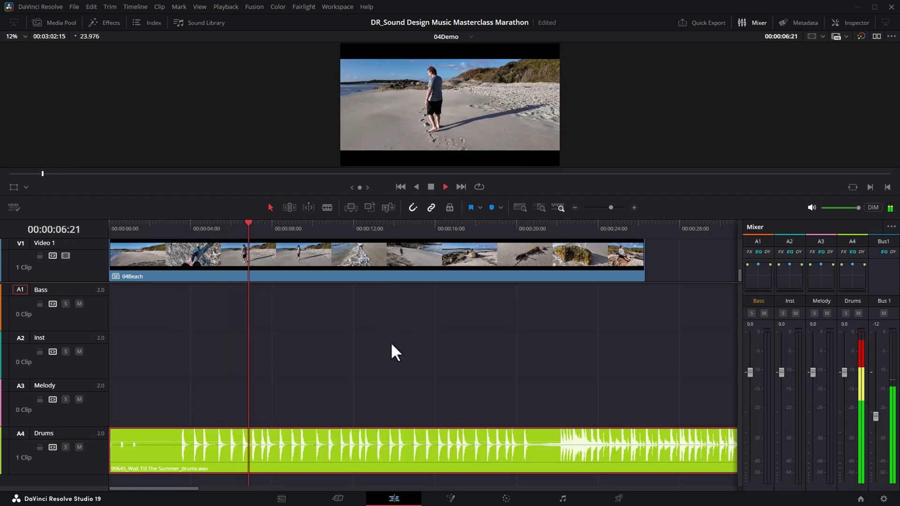
pyautogui.hotkey('ctrl', 'z')
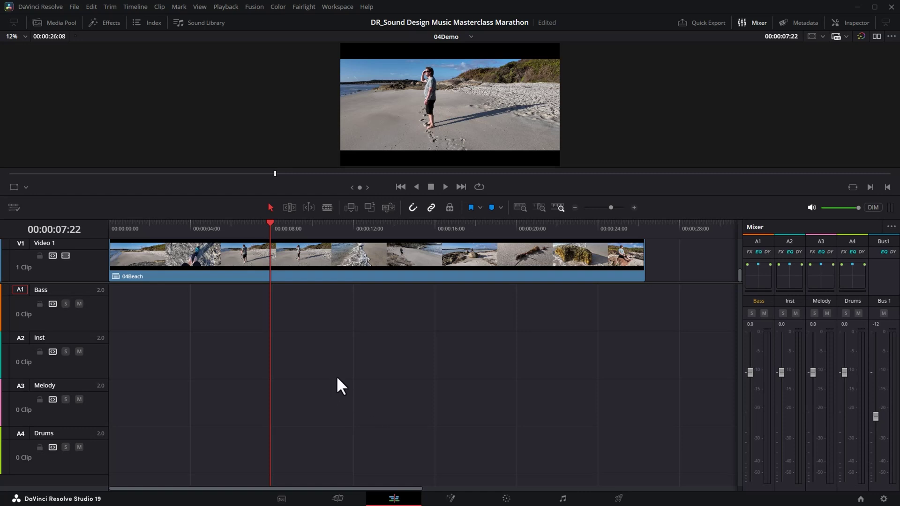
# - Place the Bass stem on A1 and Instruments, Melody, Drums on A2–A4, then play
pyautogui.hotkey('alt', 'Tab')
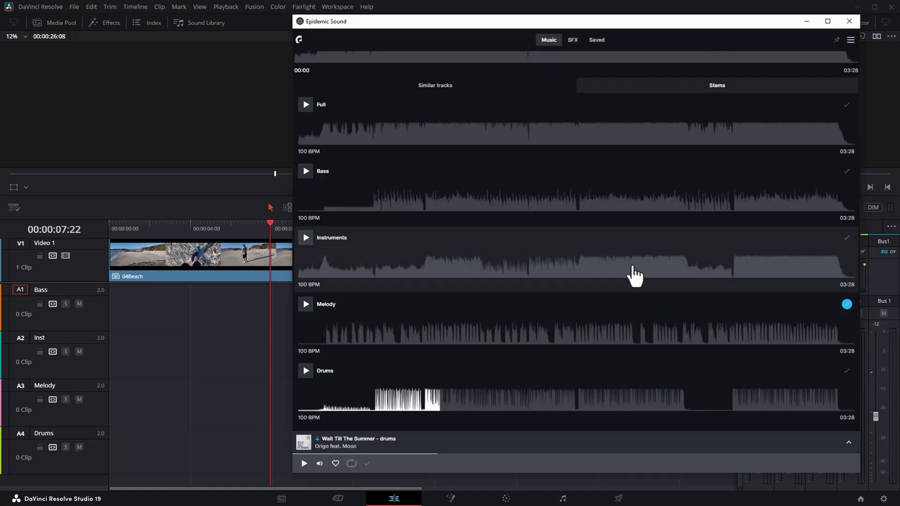
pyautogui.moveTo(496, 199); pyautogui.dragTo(107, 302)
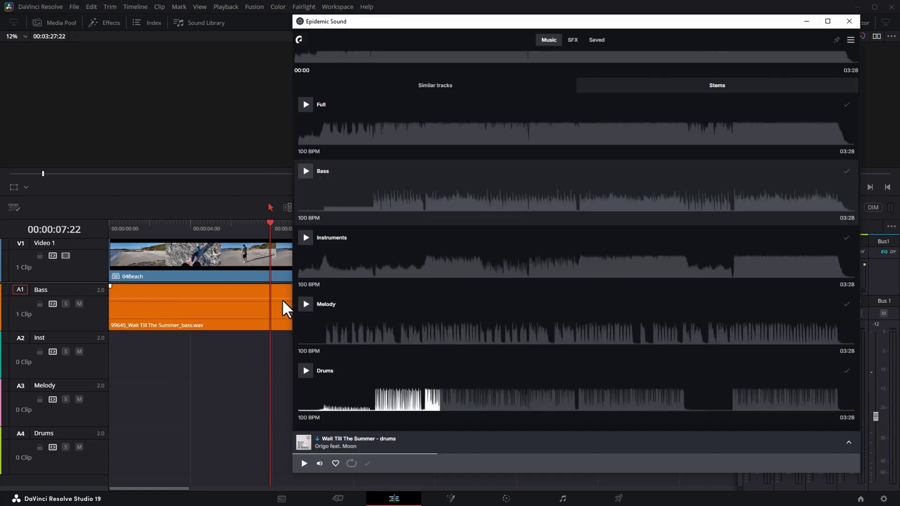
pyautogui.moveTo(516, 242); pyautogui.dragTo(140, 464)
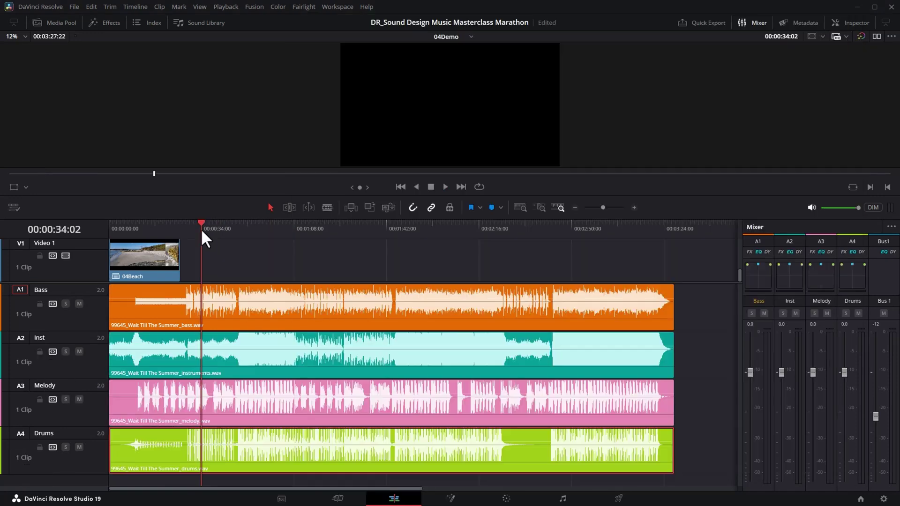
pyautogui.press('space')
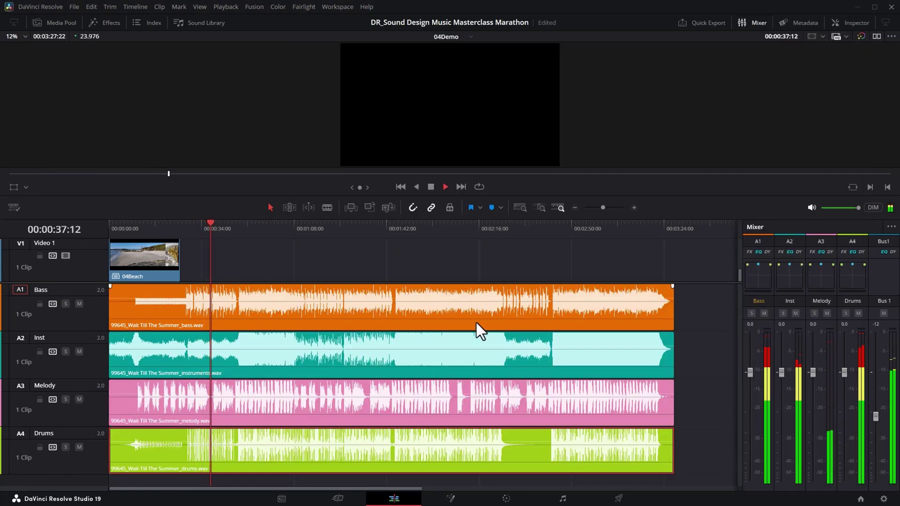
# - Play from about 48 seconds and set Bass to -9.1 dB and Drums to -8.9 dB
pyautogui.press('space')
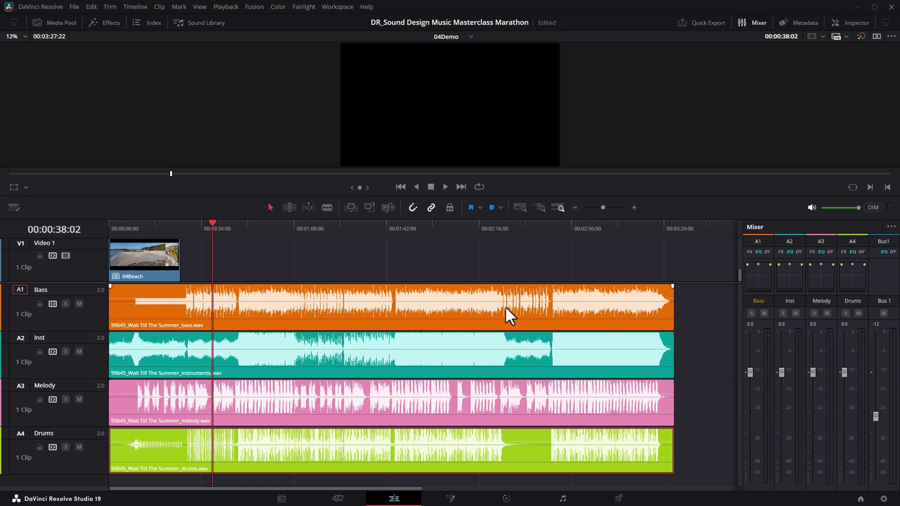
pyautogui.click(241, 230)
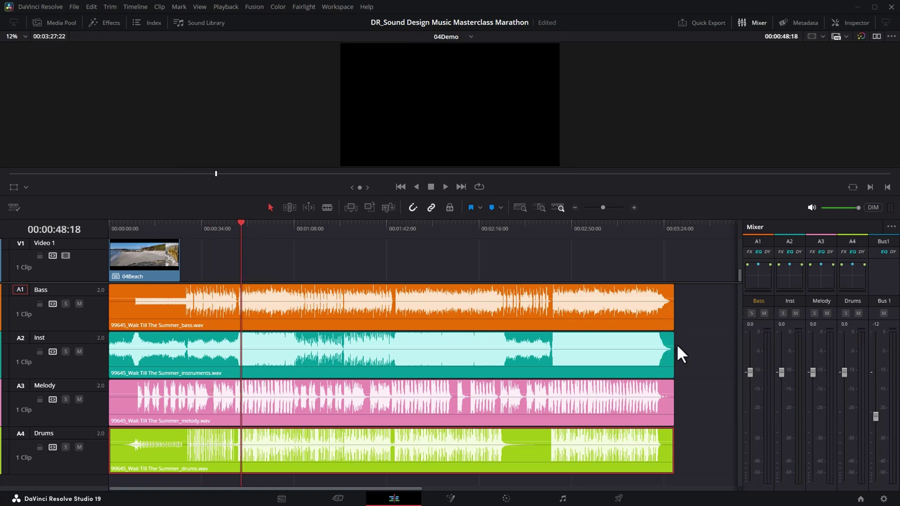
pyautogui.press('space')
pyautogui.moveTo(745, 367); pyautogui.dragTo(751, 402)
pyautogui.moveTo(840, 368); pyautogui.dragTo(845, 400)
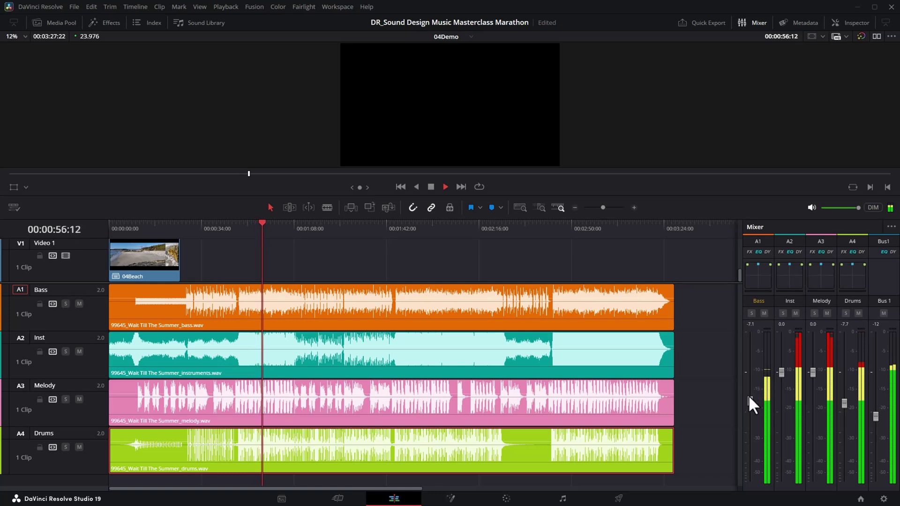
pyautogui.moveTo(750, 401)
pyautogui.mouseDown()
pyautogui.moveTo(750, 426)
pyautogui.moveTo(750, 408)
pyautogui.mouseUp()
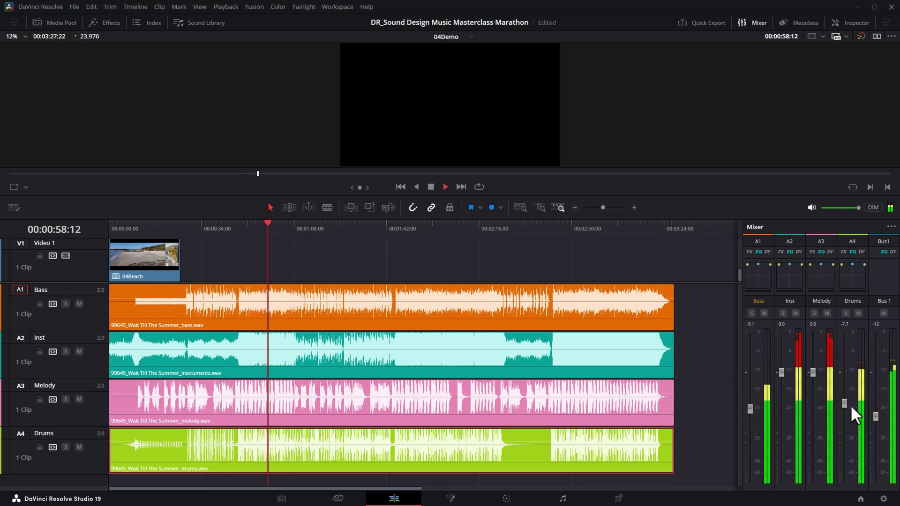
pyautogui.moveTo(845, 404); pyautogui.dragTo(842, 423)
pyautogui.moveTo(843, 423); pyautogui.dragTo(842, 406)
pyautogui.press('space')
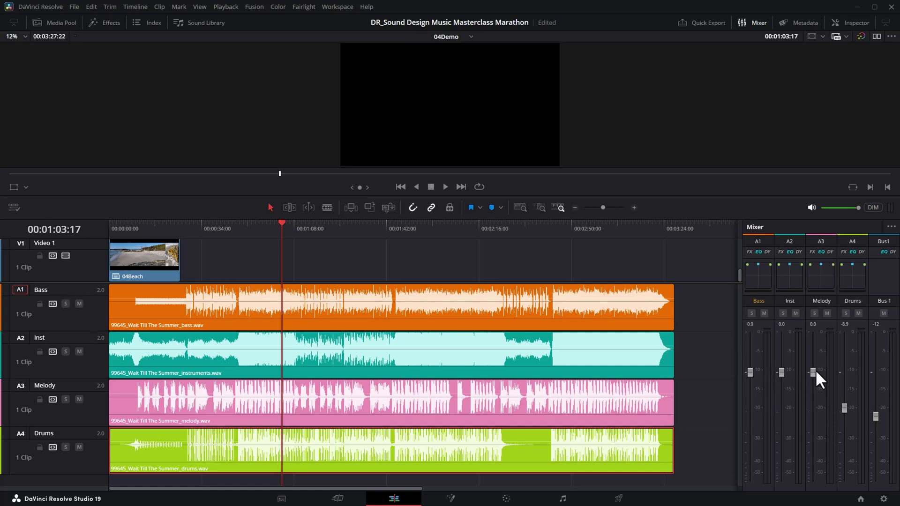
# - Reset the Drums fader to 0.0 and close the mixer
pyautogui.doubleClick(844, 406)
pyautogui.click(748, 23)
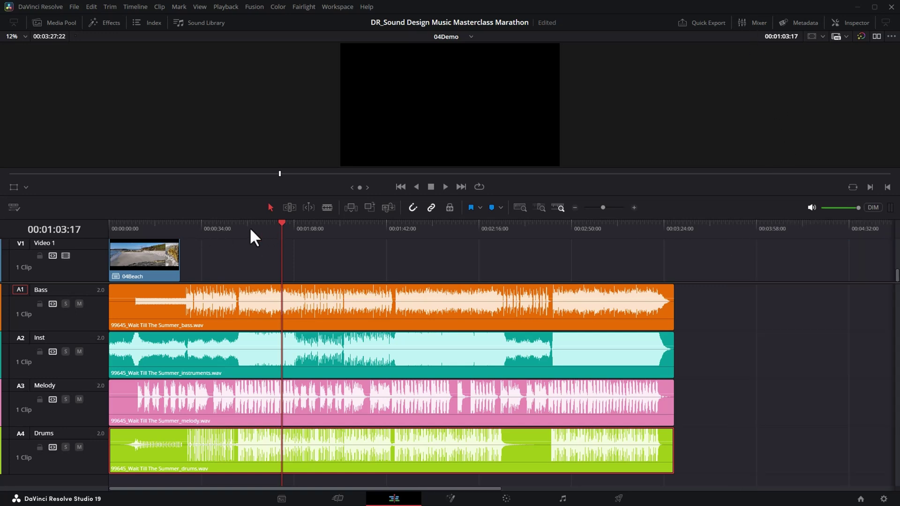
# - Review from about 26 seconds, then trim the stem heads and slide them to 00:00:00:00
pyautogui.moveTo(229, 226); pyautogui.dragTo(184, 226)
pyautogui.press('space')
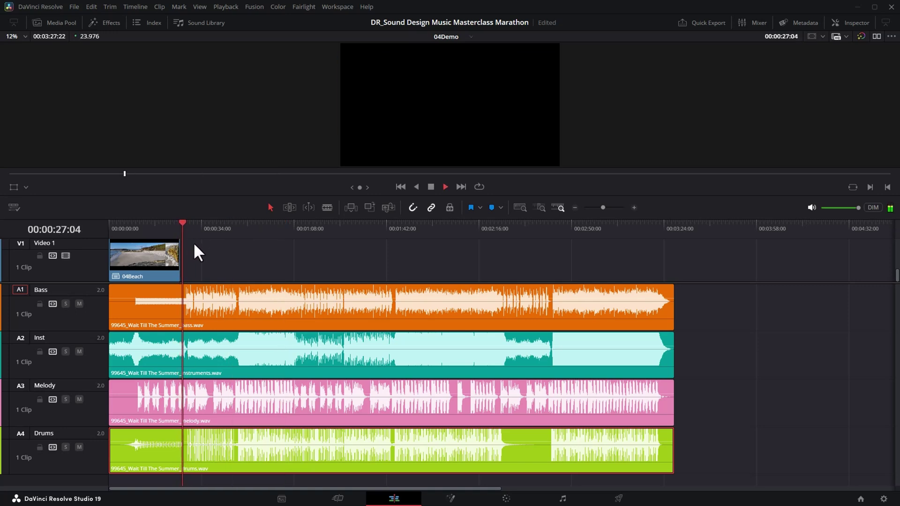
pyautogui.press('space')
pyautogui.click(292, 300)
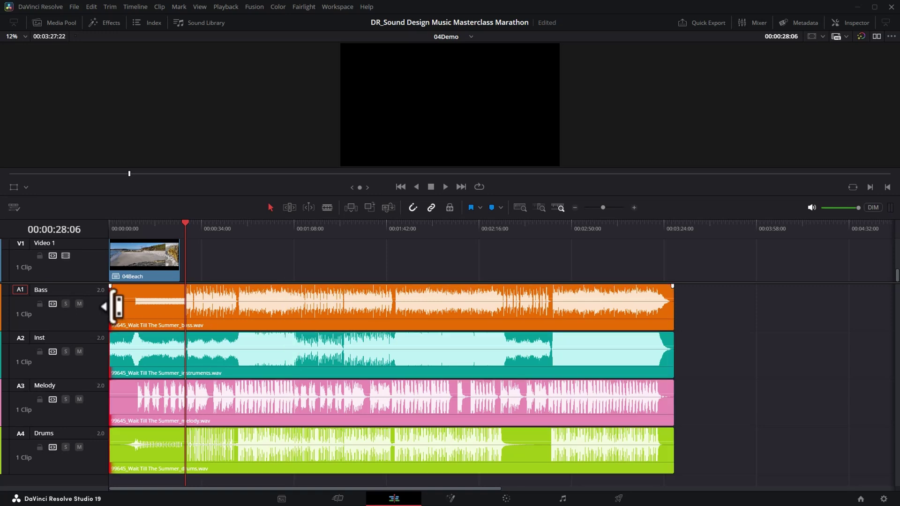
pyautogui.moveTo(117, 306); pyautogui.dragTo(185, 310)
pyautogui.moveTo(236, 322); pyautogui.dragTo(161, 328)
# - Trim the stem tails to end with the 04Beach clip and zoom the timeline to fit
pyautogui.click(114, 226)
pyautogui.moveTo(594, 310); pyautogui.dragTo(181, 308)
pyautogui.hotkey('shift', 'z')
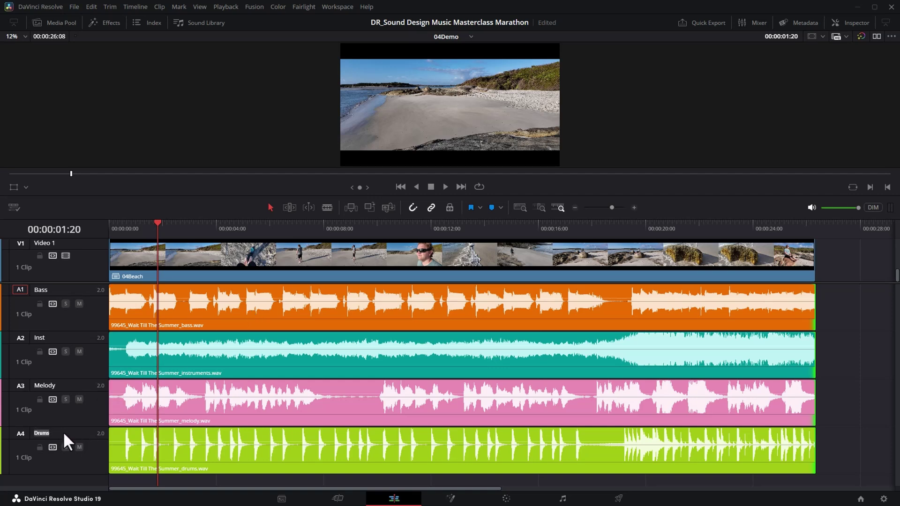
# - Cut the Drums clip at about 8 seconds and disable the first piece
pyautogui.moveTo(182, 230); pyautogui.dragTo(293, 229)
pyautogui.press('space')
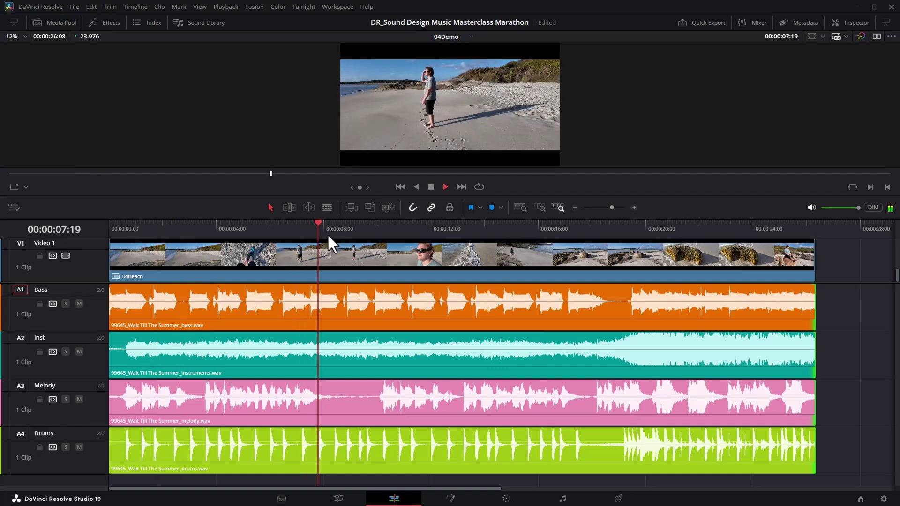
pyautogui.press('space')
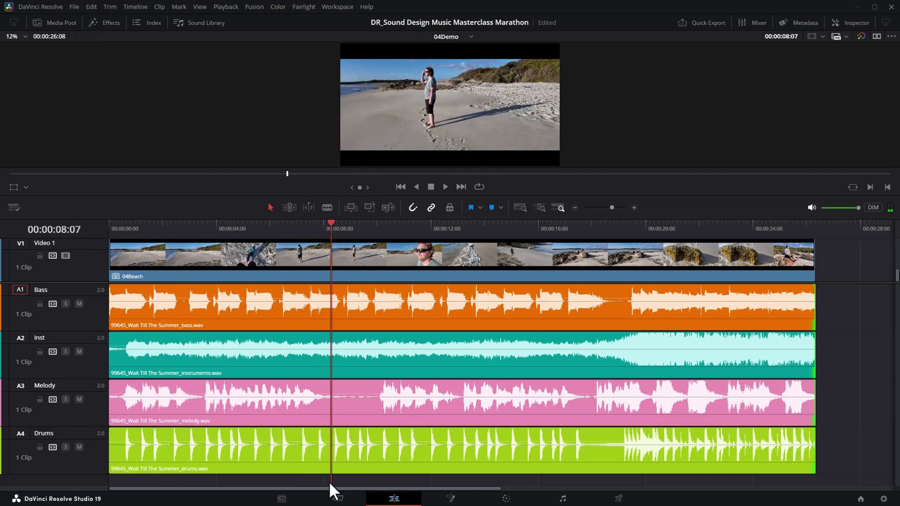
pyautogui.click(307, 462)
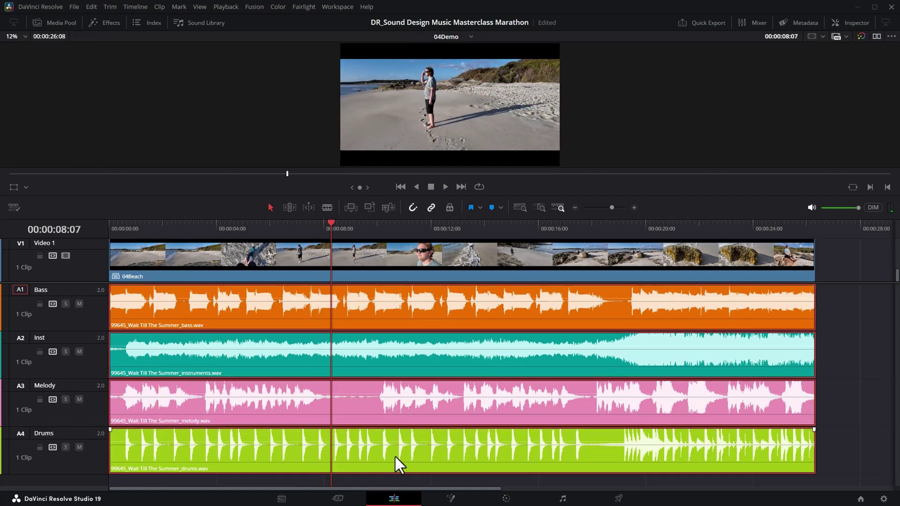
pyautogui.hotkey('ctrl', 'b')
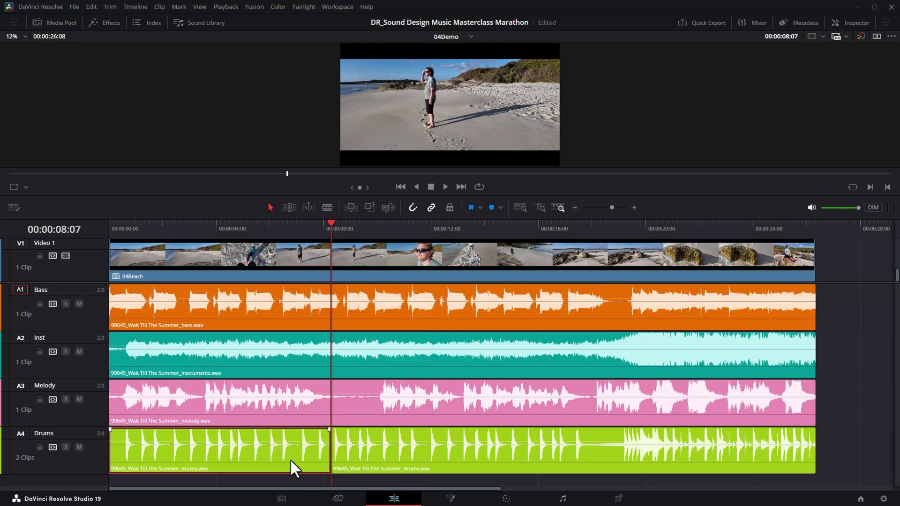
pyautogui.press('d')
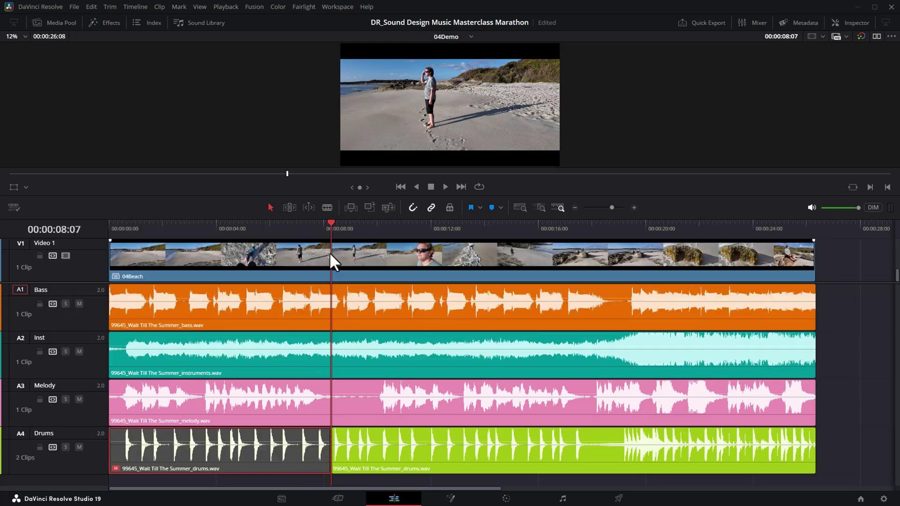
# - Cut Drums again at 9:22, disable the right piece, and preview the short middle section
pyautogui.press('/')
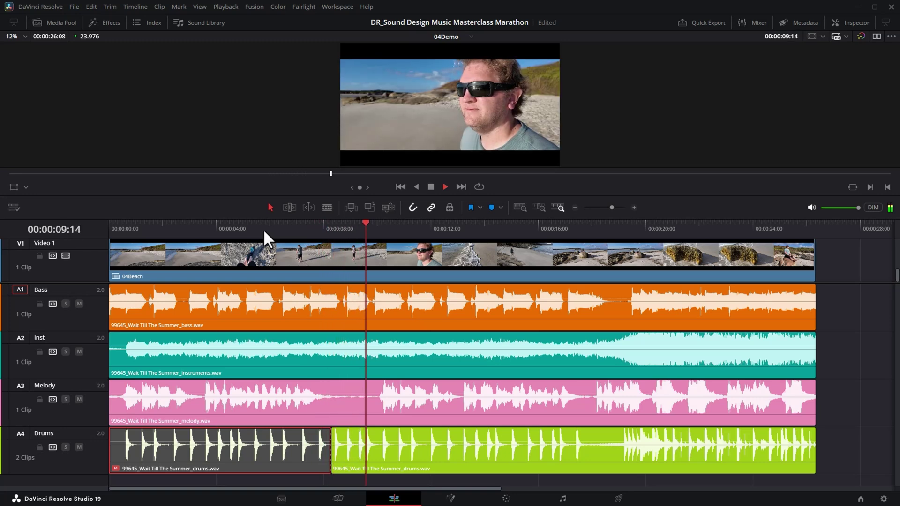
pyautogui.press('space')
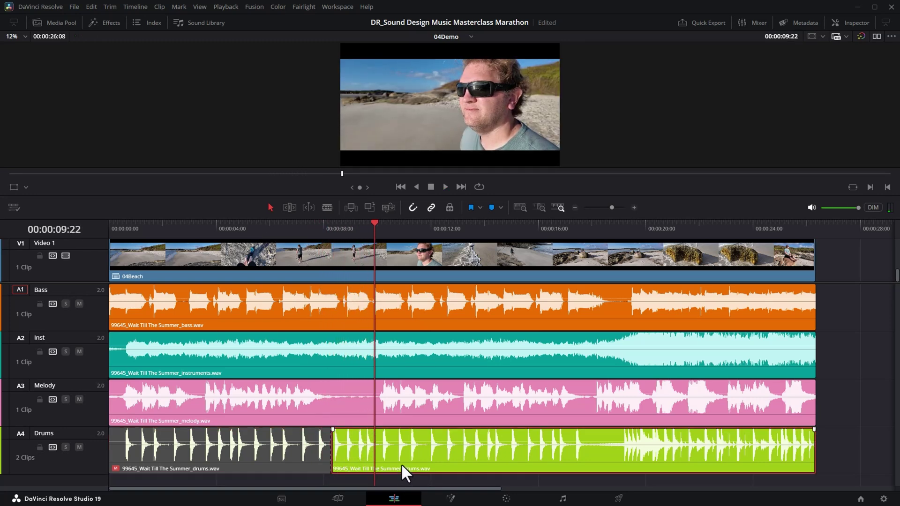
pyautogui.hotkey('ctrl', 'b')
pyautogui.click(427, 456)
pyautogui.press('d')
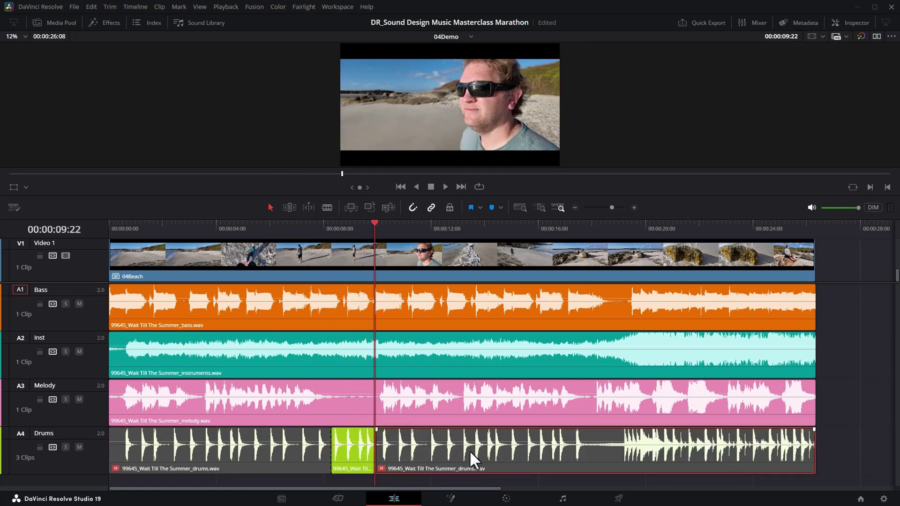
pyautogui.click(305, 221)
pyautogui.press('space')
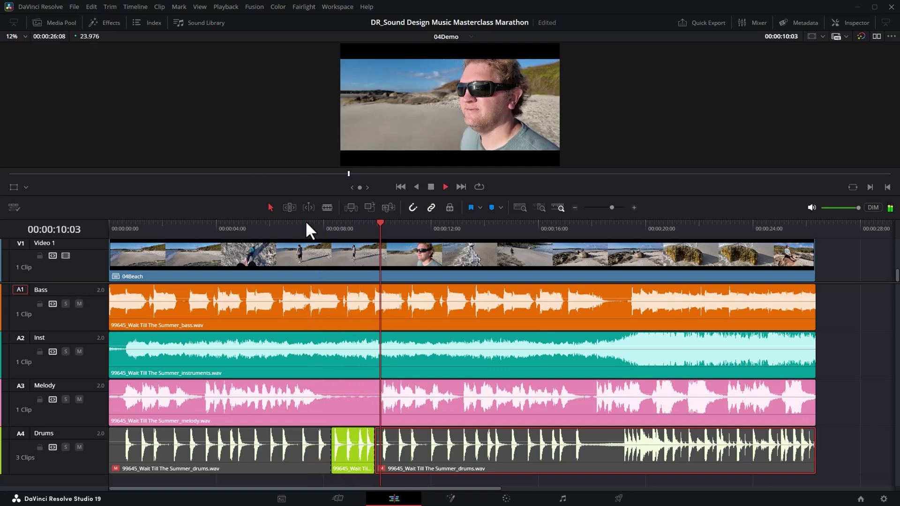
# - Split Bass at 00:00:09:22, disable the right-hand piece, and preview from 00:00:07:10
pyautogui.press('space')
pyautogui.click(388, 313)
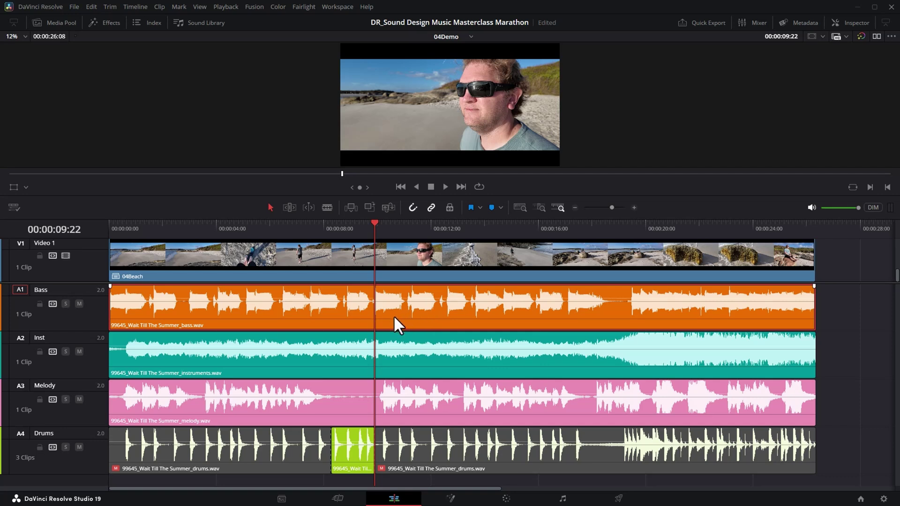
pyautogui.hotkey('ctrl', 'b')
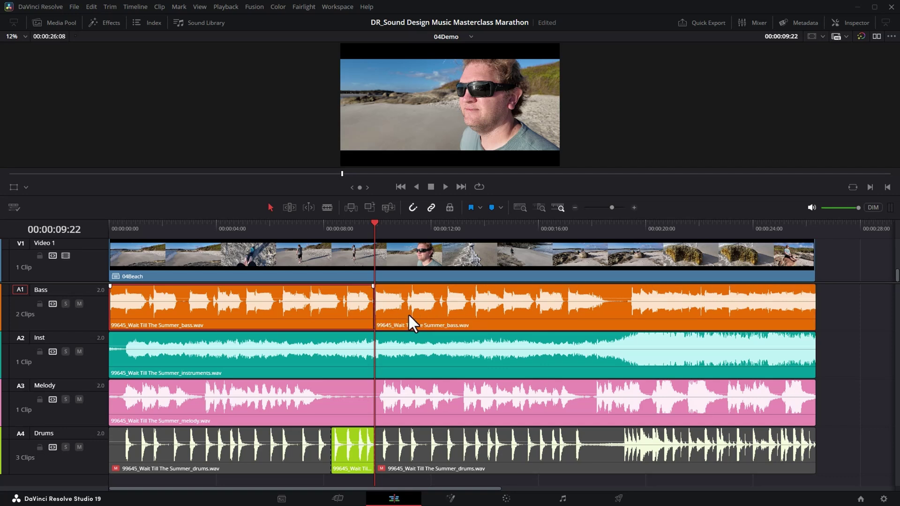
pyautogui.press('d')
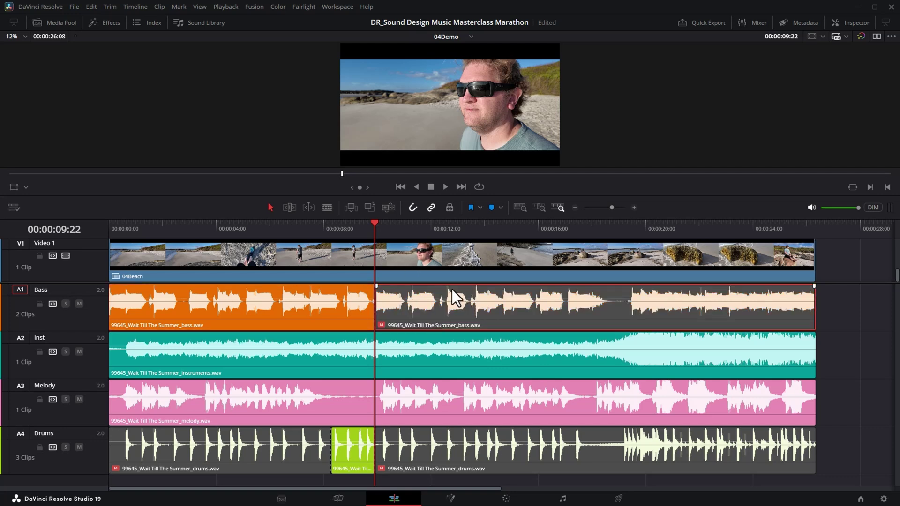
pyautogui.click(307, 228)
pyautogui.press('space')
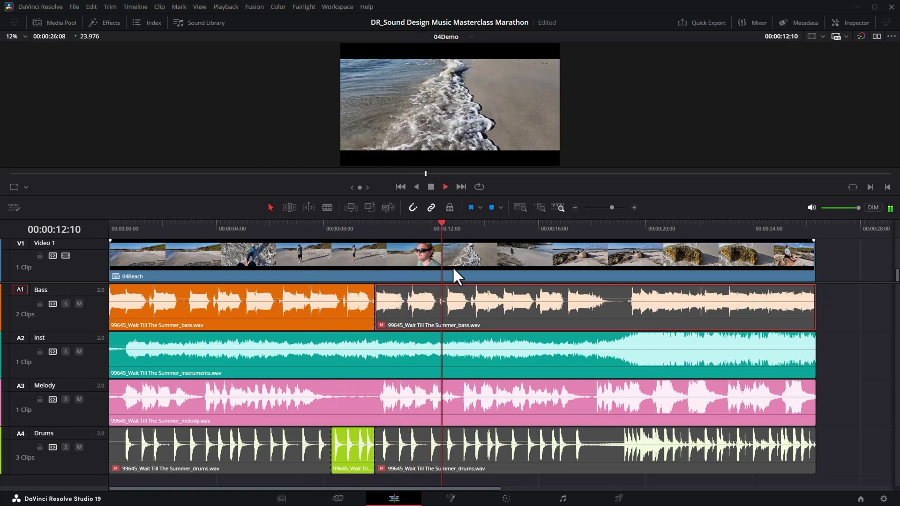
pyautogui.press('space')
# - Split Drums at 00:00:12:12, re-enable the right-hand piece, and preview from about 8 seconds
pyautogui.click(443, 225)
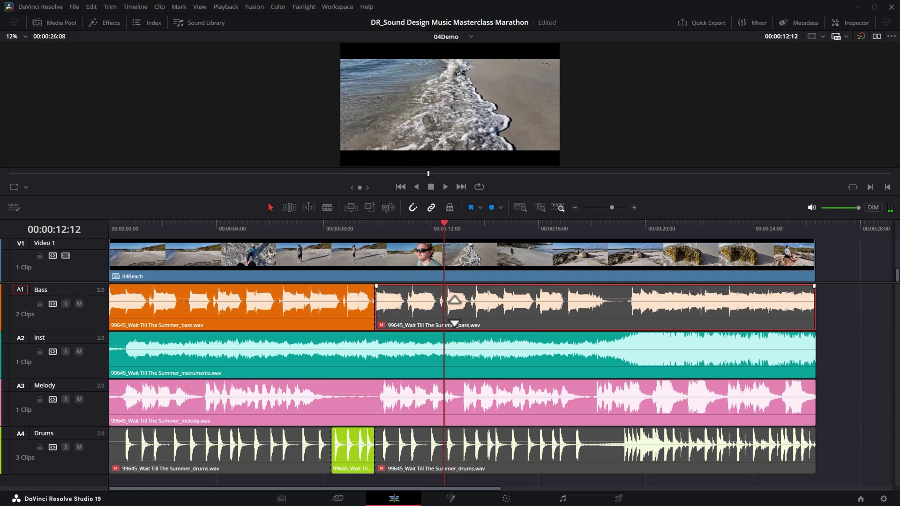
pyautogui.click(472, 464)
pyautogui.hotkey('ctrl', 'b')
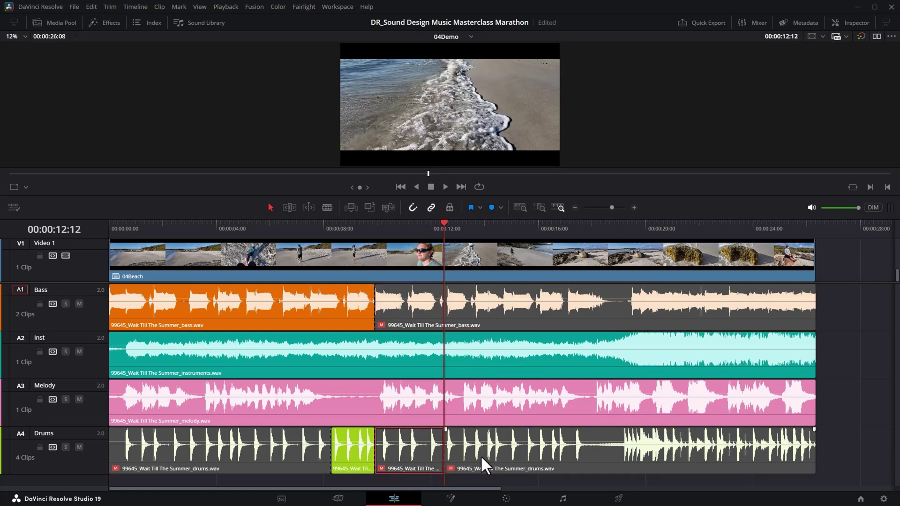
pyautogui.click(480, 455)
pyautogui.press('d')
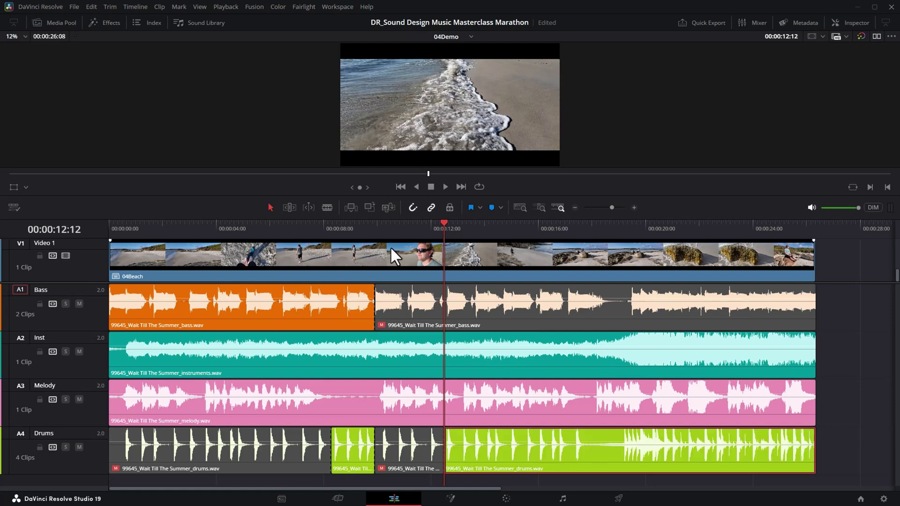
pyautogui.click(321, 230)
pyautogui.press('space')
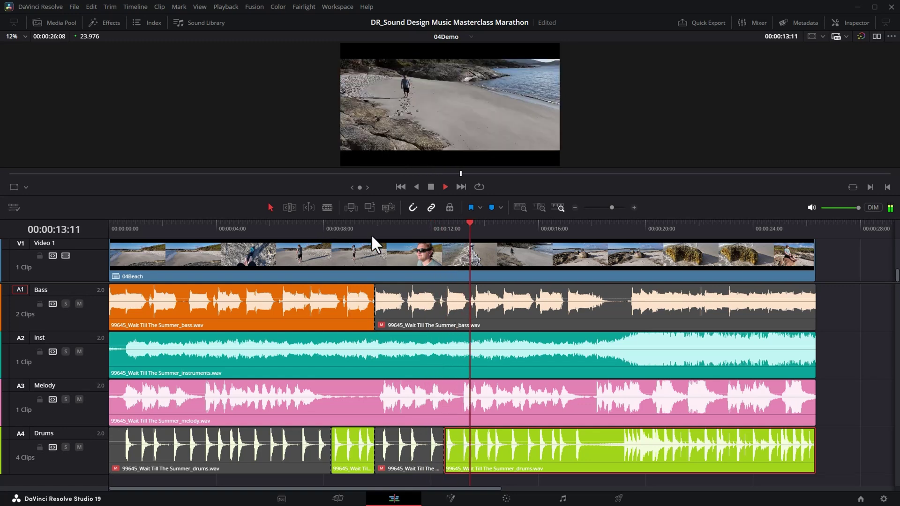
# - Split Bass at 00:00:17:02, re-enable the third piece, and preview from about 15 seconds
pyautogui.click(577, 228)
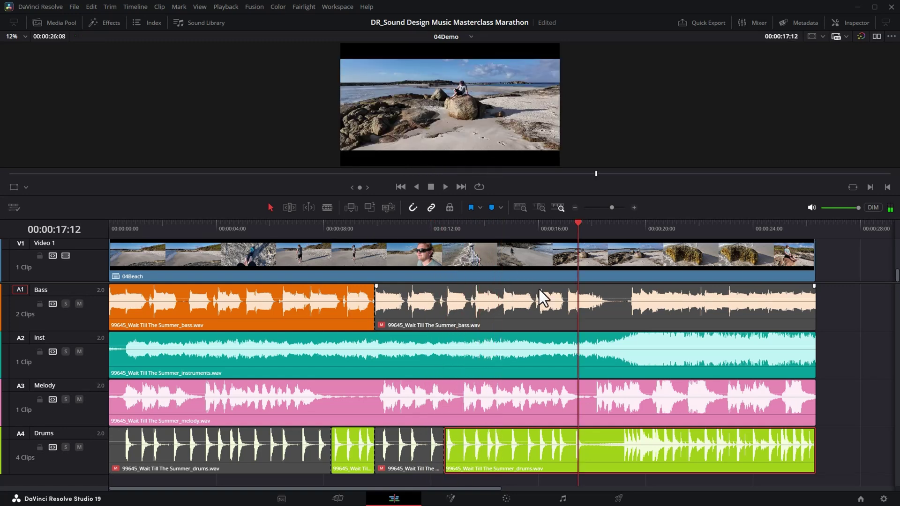
pyautogui.click(566, 226)
pyautogui.click(591, 312)
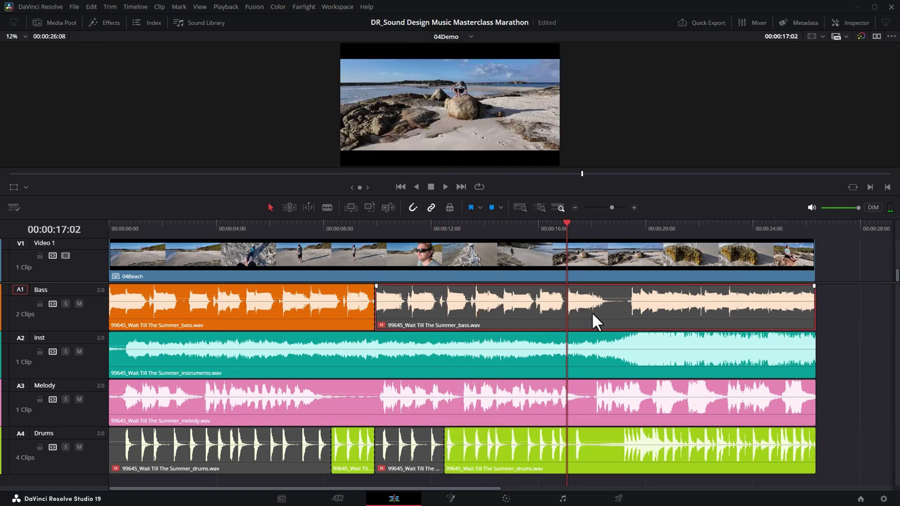
pyautogui.hotkey('ctrl', 'b')
pyautogui.click(623, 316)
pyautogui.press('d')
pyautogui.click(516, 229)
pyautogui.press('space')
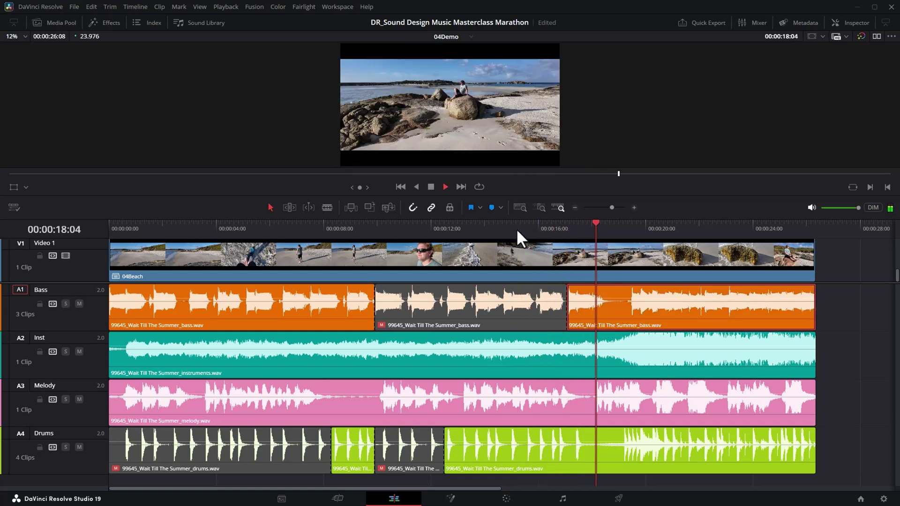
pyautogui.press('space')
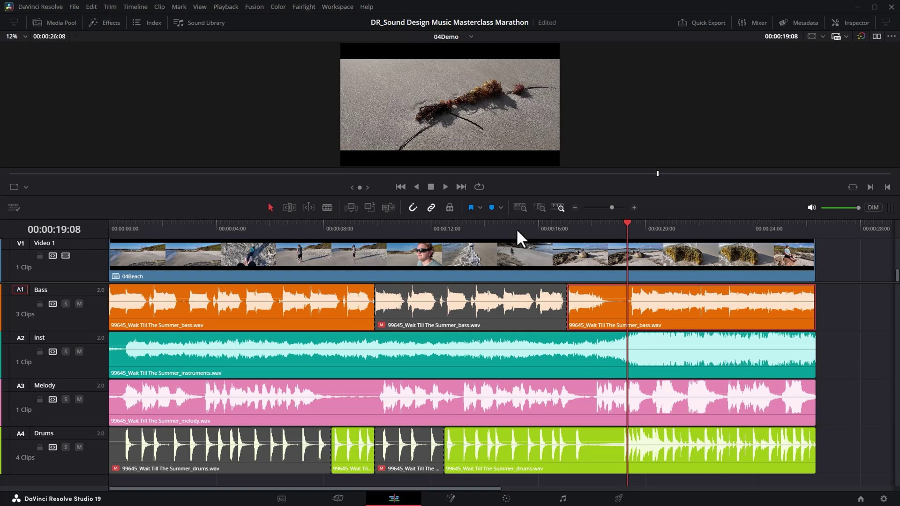
# - Undo the blade cuts and disables, then replay from the start to review
pyautogui.hotkey('ctrl', 'z')
pyautogui.hotkey('ctrl', 'z')
pyautogui.hotkey('ctrl', 'z')
pyautogui.hotkey('ctrl', 'z')
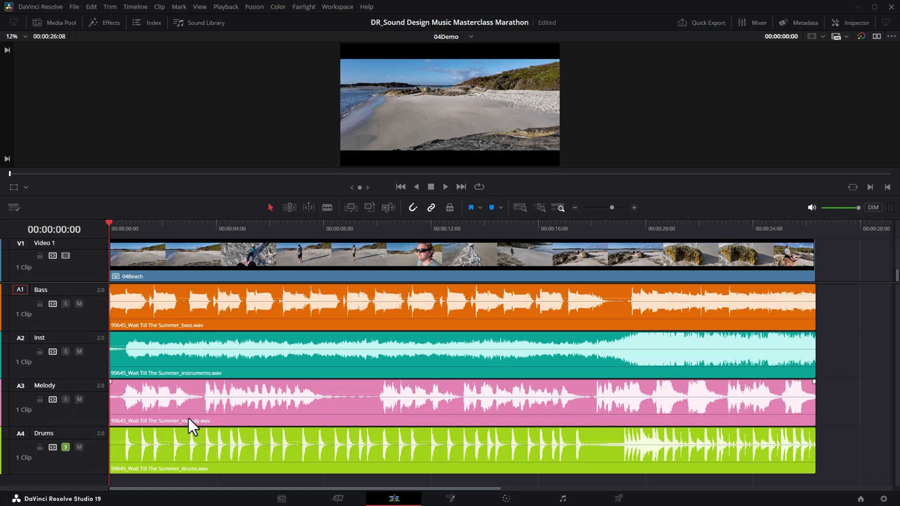
pyautogui.click(208, 360)
pyautogui.press('space')
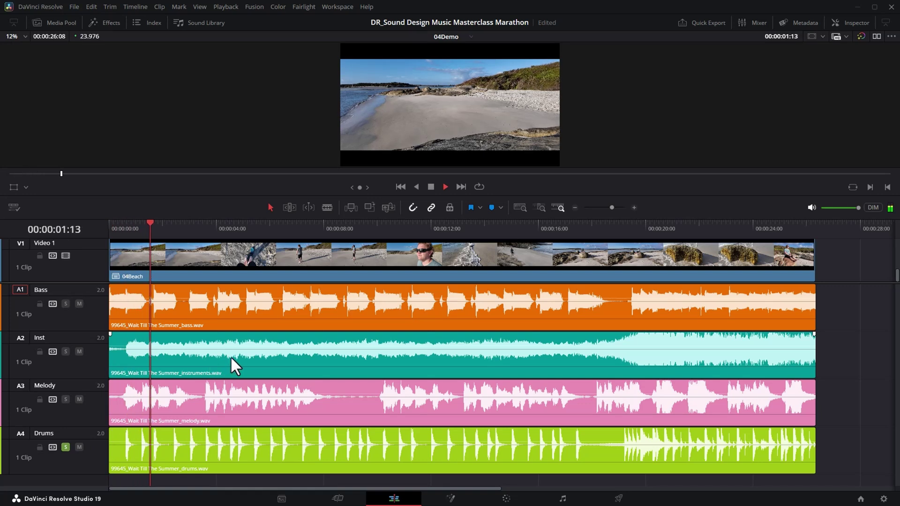
pyautogui.press('space')
pyautogui.click(265, 452)
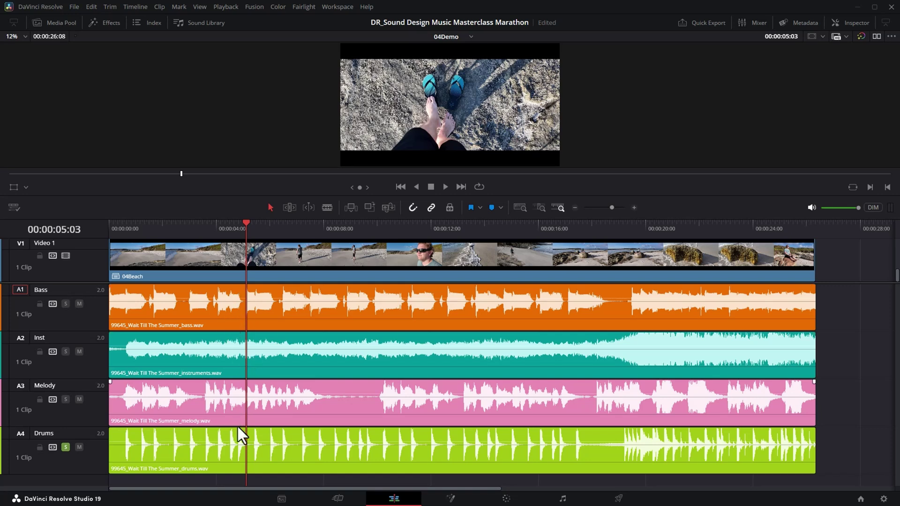
# - Shrink the viewer and make the Bass track taller for volume editing
pyautogui.click(222, 317)
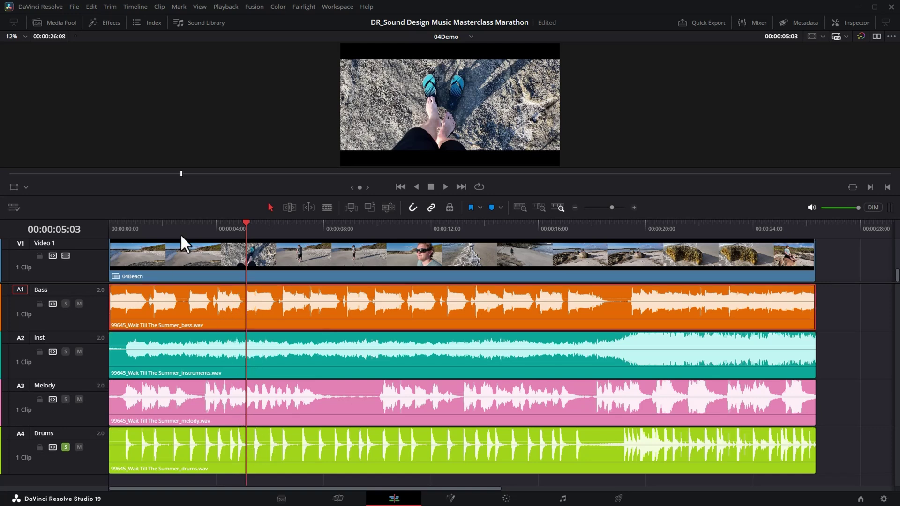
pyautogui.moveTo(181, 217); pyautogui.dragTo(181, 167)
pyautogui.moveTo(86, 286); pyautogui.dragTo(87, 323)
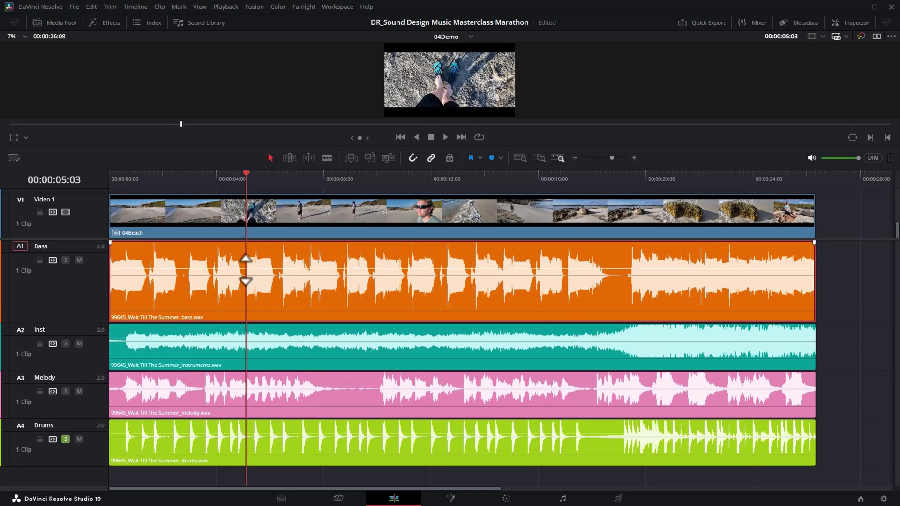
# - Keyframe the Bass volume at 00:00:05:03 and silence it before that point
pyautogui.keyDown('alt'); pyautogui.click(245, 270); pyautogui.keyUp('alt')
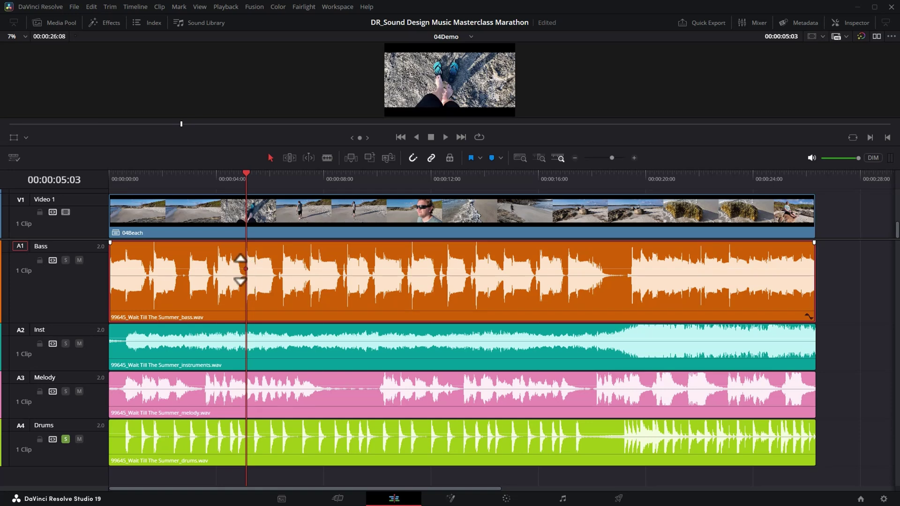
pyautogui.hotkey('ctrl', '=')
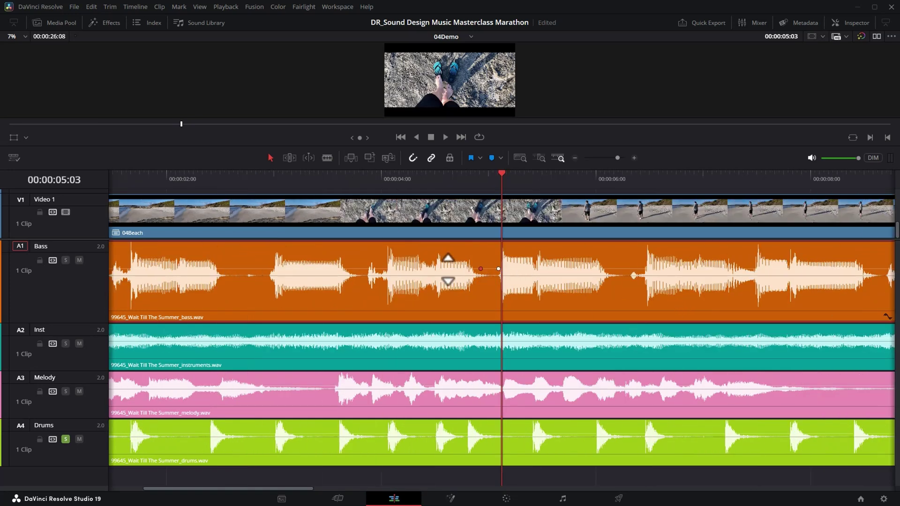
pyautogui.moveTo(447, 270); pyautogui.dragTo(434, 326)
# - Turn down Inst and keyframe Melody around 00:00:04:20, silencing both beforehand
pyautogui.moveTo(240, 172); pyautogui.dragTo(469, 186)
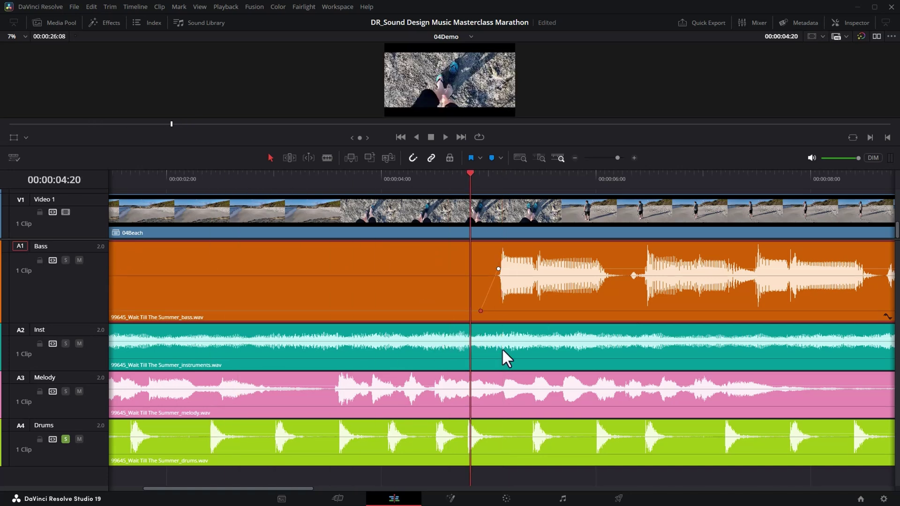
pyautogui.moveTo(482, 337); pyautogui.dragTo(453, 387)
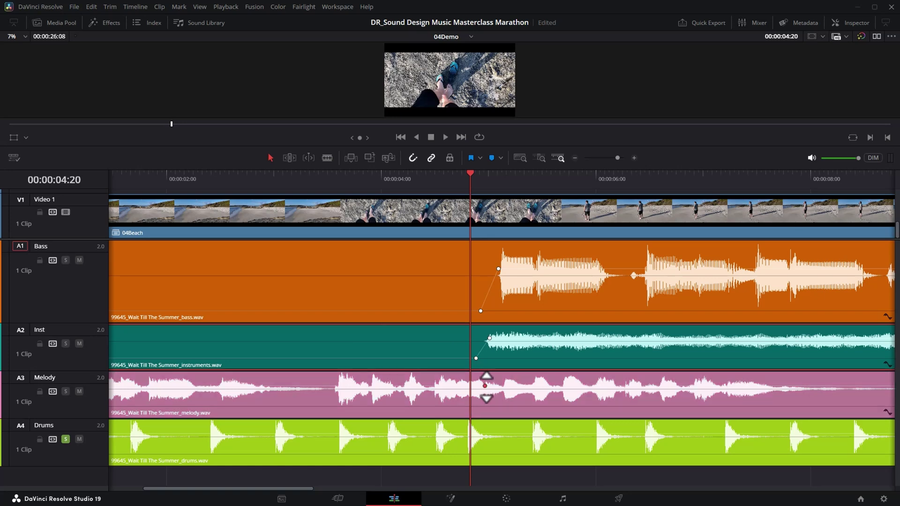
pyautogui.keyDown('alt'); pyautogui.click(487, 388); pyautogui.keyUp('alt')
pyautogui.keyDown('alt'); pyautogui.click(474, 388); pyautogui.keyUp('alt')
pyautogui.moveTo(464, 388); pyautogui.dragTo(450, 415)
# - Play the fade-ins from the start and unsolo the Drums track
pyautogui.hotkey('shift', 'z')
pyautogui.press('Home')
pyautogui.press('space')
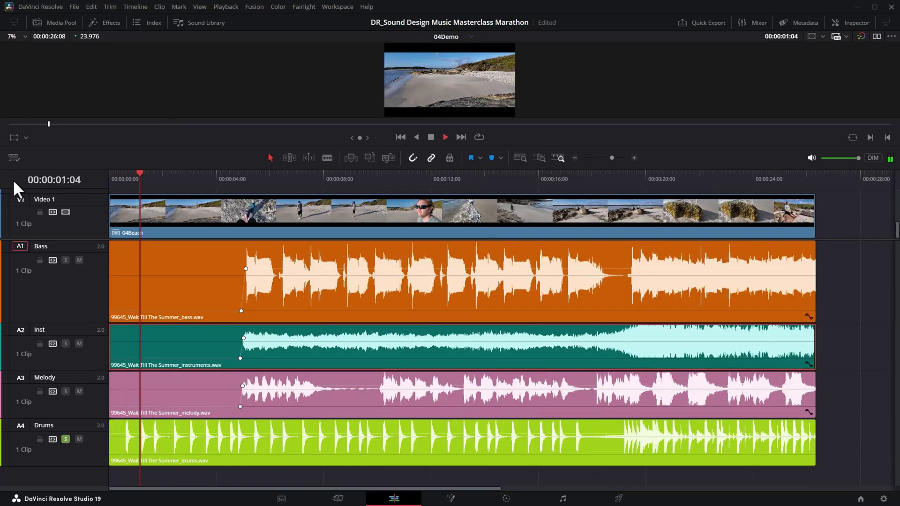
pyautogui.click(66, 439)
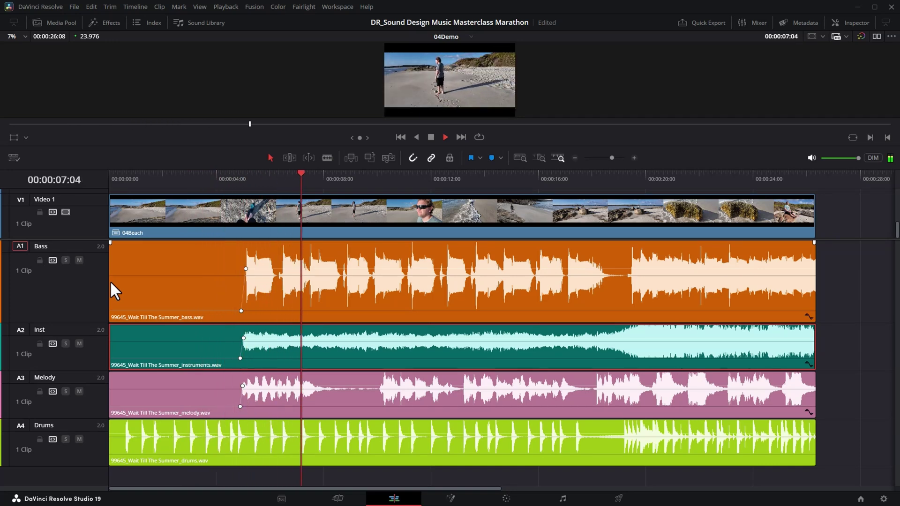
# - Raise Melody's early volume to -7.20 dB and replay from the start
pyautogui.press('space')
pyautogui.click(240, 406)
pyautogui.moveTo(240, 407); pyautogui.dragTo(98, 388)
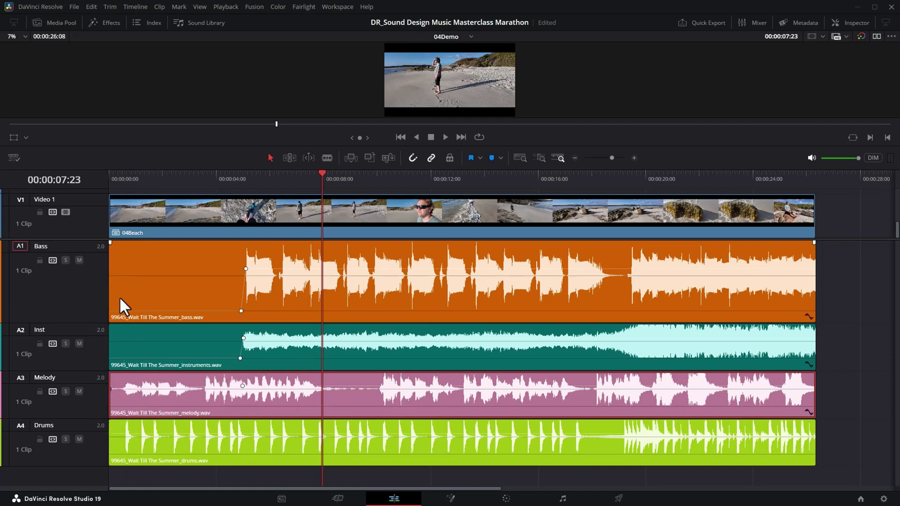
pyautogui.click(111, 178)
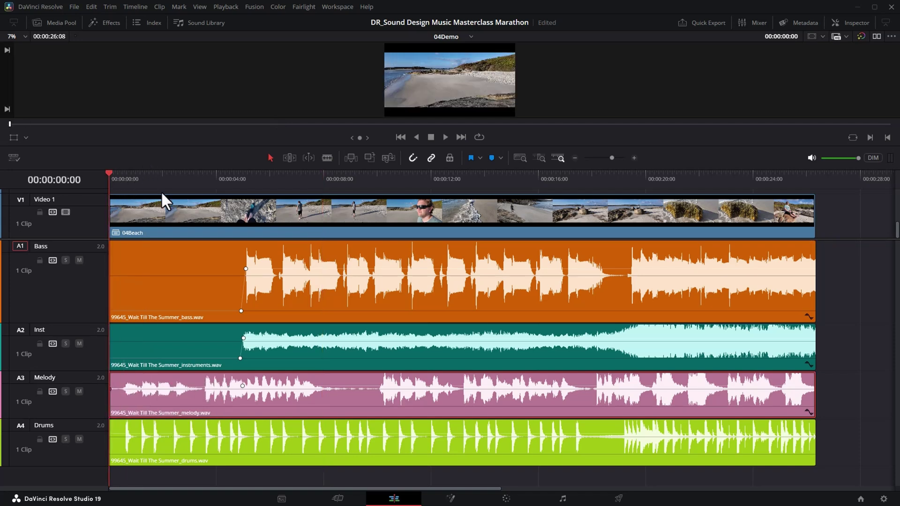
pyautogui.press('space')
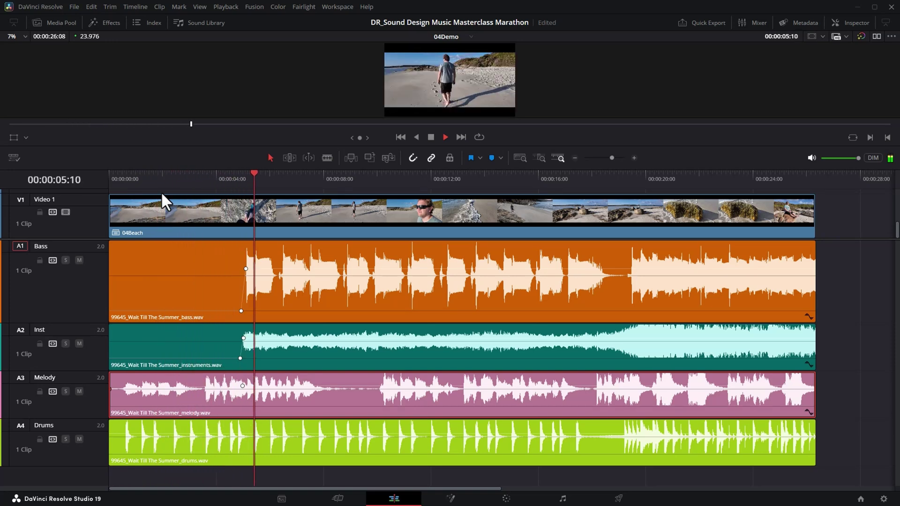
pyautogui.press('space')
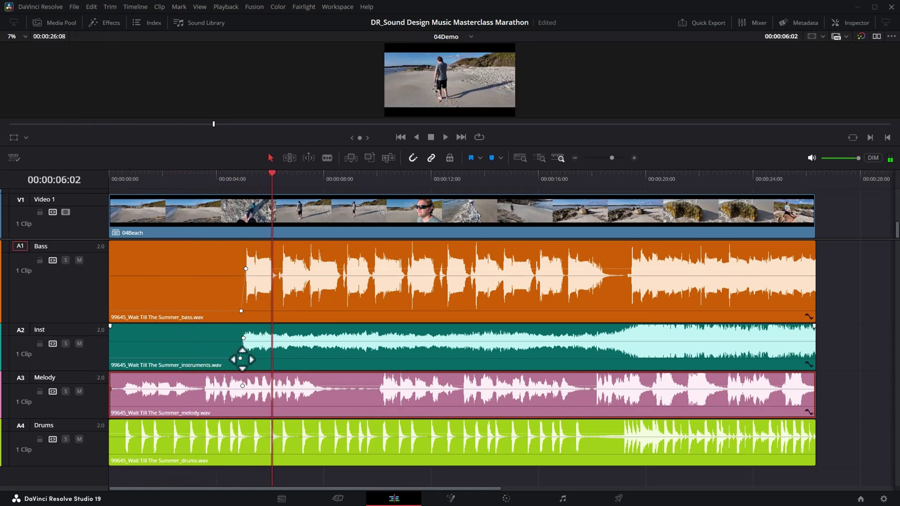
# - Raise Inst's early keyframe to -18.13 dB and replay from about 00:00:02:22
pyautogui.moveTo(240, 359); pyautogui.dragTo(204, 345)
pyautogui.click(186, 185)
pyautogui.press('space')
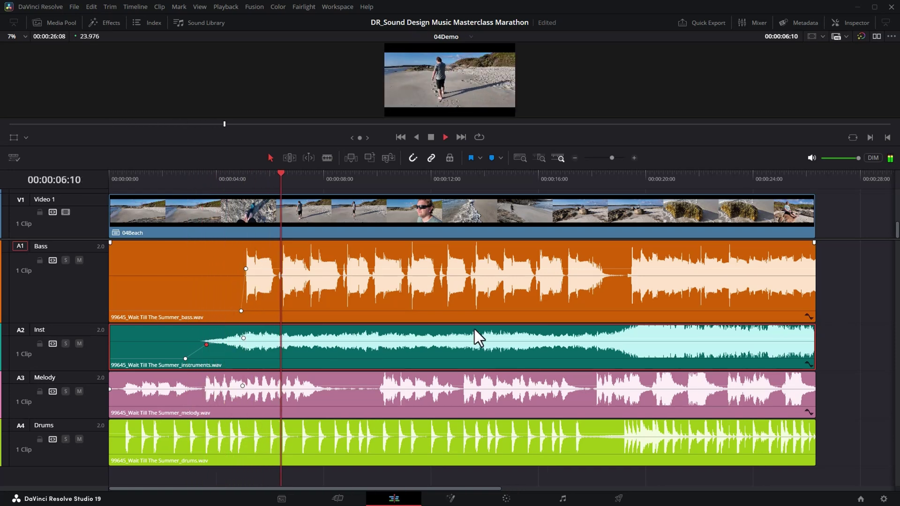
# - Solo Melody at 00:00:10:10 to hear it alone, then unsolo it
pyautogui.click(386, 389)
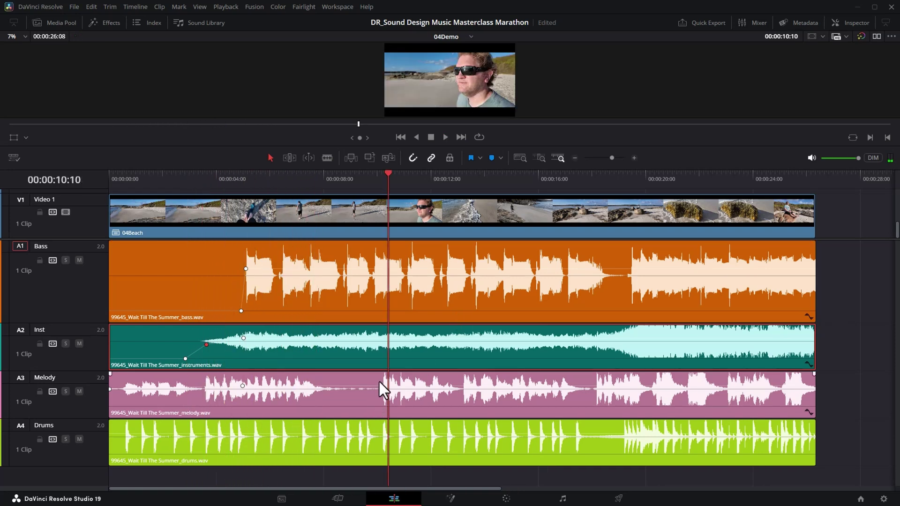
pyautogui.click(66, 392)
pyautogui.press('space')
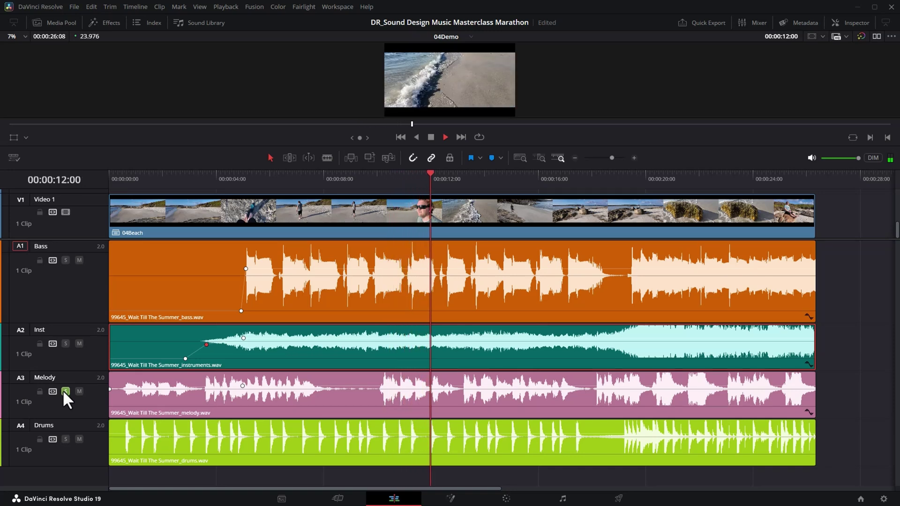
pyautogui.click(66, 391)
pyautogui.press('space')
# - Lower Drums, Inst and Bass (to -6.50 dB) around 10 seconds and preview from 8 seconds
pyautogui.click(383, 434)
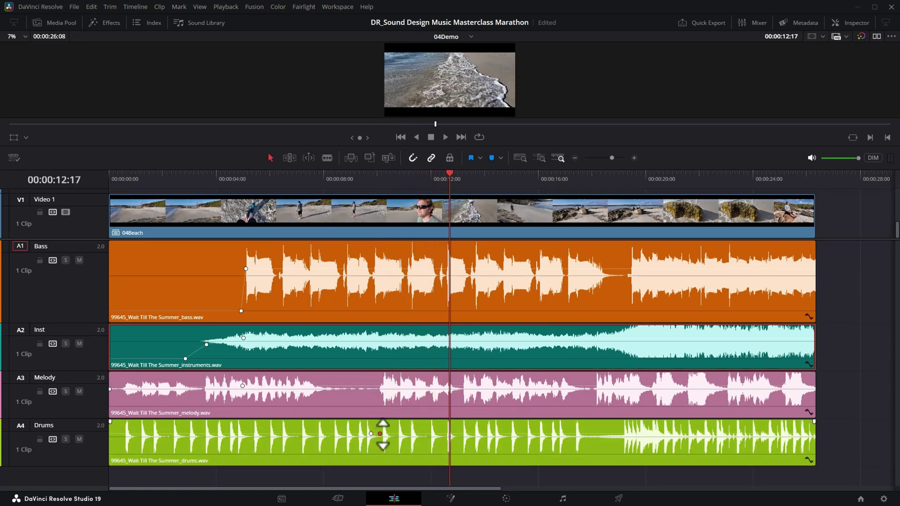
pyautogui.moveTo(383, 434); pyautogui.dragTo(383, 437)
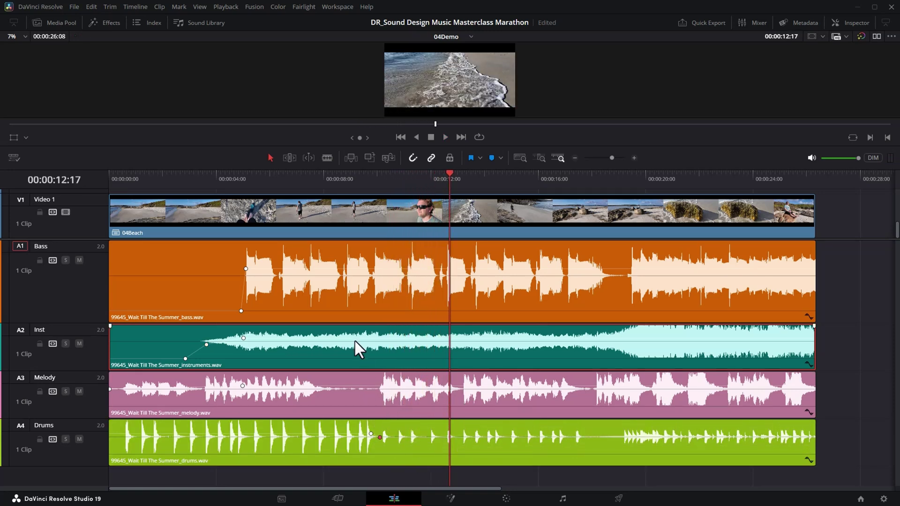
pyautogui.moveTo(387, 338); pyautogui.dragTo(387, 344)
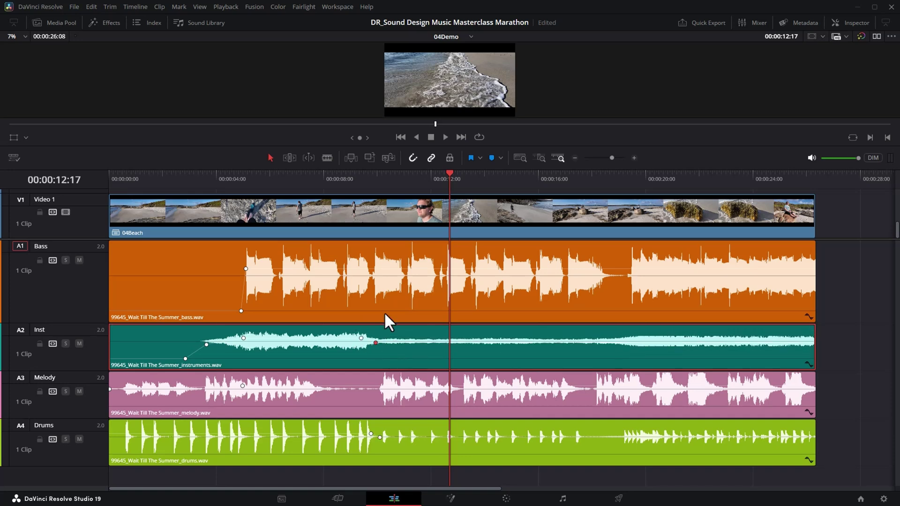
pyautogui.moveTo(389, 276); pyautogui.dragTo(389, 276)
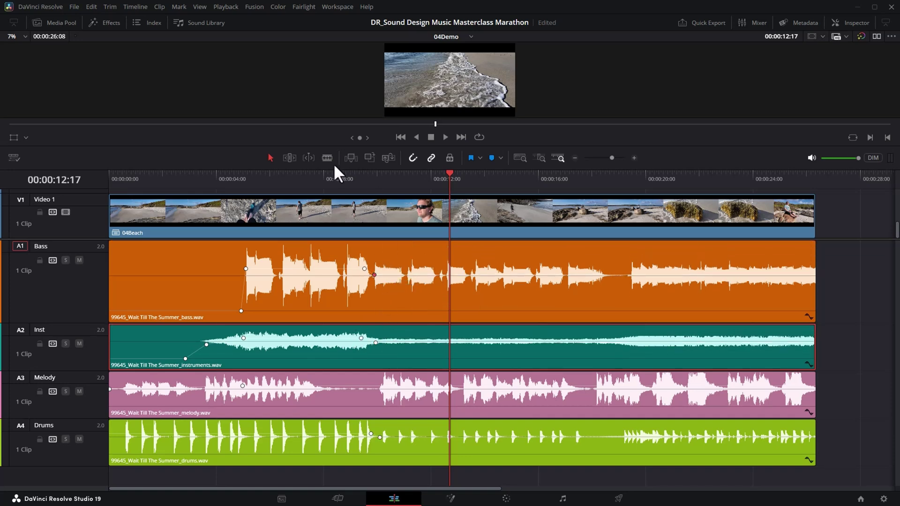
pyautogui.click(335, 178)
pyautogui.press('space')
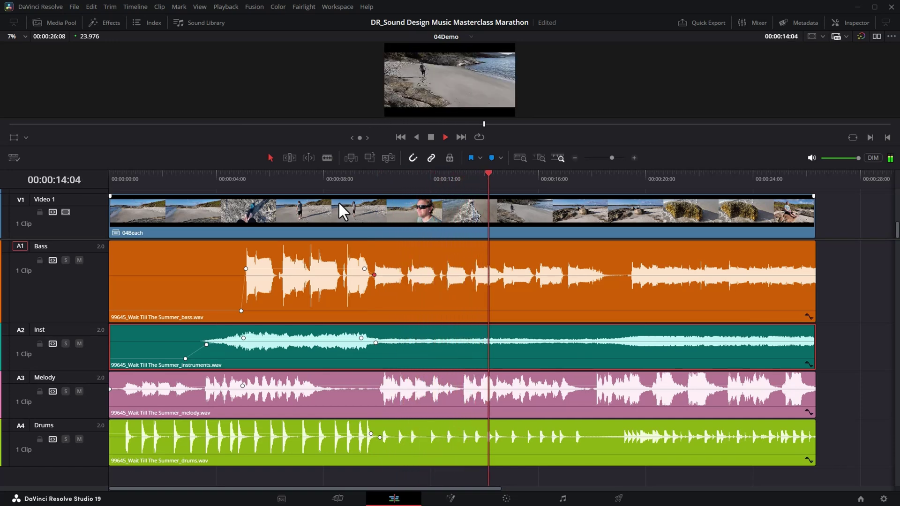
pyautogui.press('space')
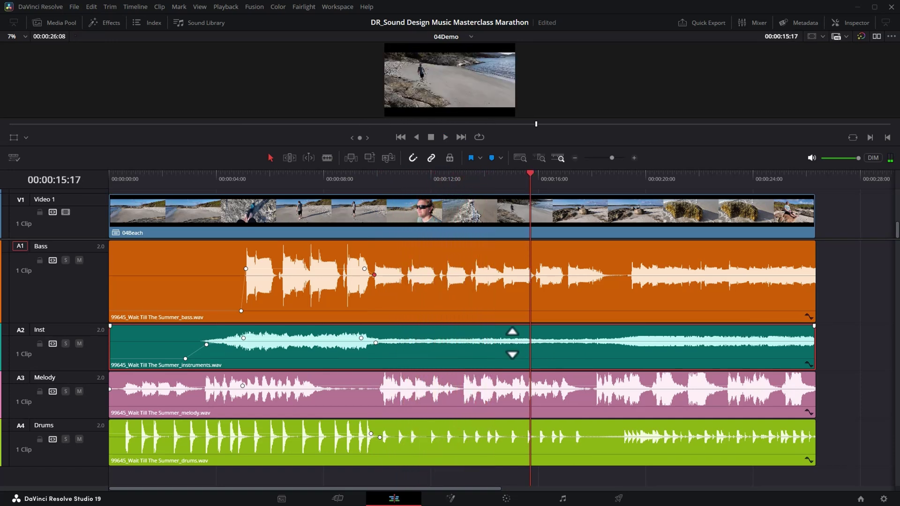
# - Add two Inst volume keyframes and raise the level after them for a swell
pyautogui.keyDown('alt'); pyautogui.click(512, 342); pyautogui.keyUp('alt')
pyautogui.keyDown('alt'); pyautogui.click(626, 342); pyautogui.keyUp('alt')
pyautogui.moveTo(655, 342); pyautogui.dragTo(657, 340)
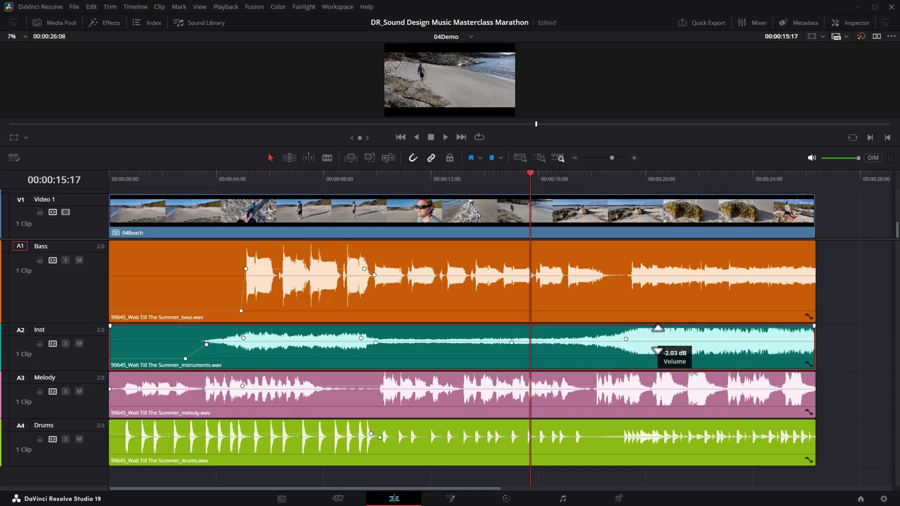
pyautogui.moveTo(658, 339); pyautogui.dragTo(638, 336)
pyautogui.press('space')
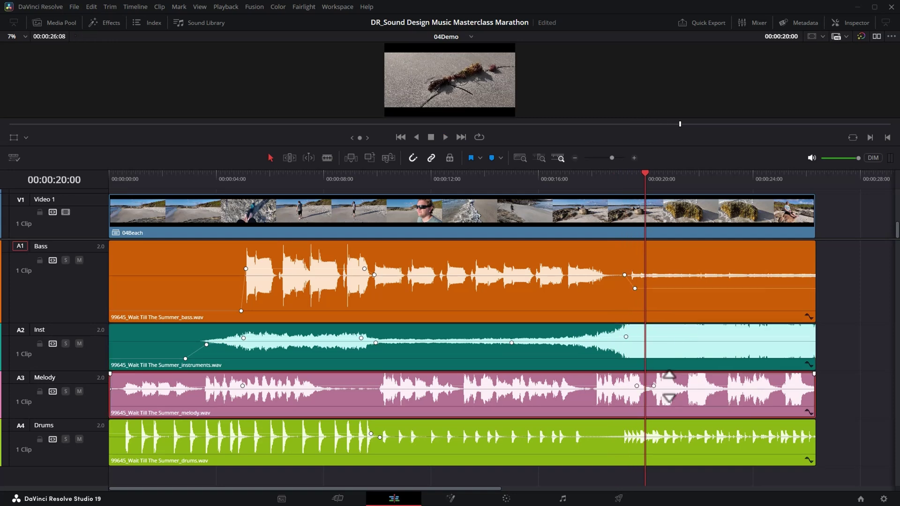
# - Lower Melody to about -11 dB near 19 seconds and preview from 18 seconds
pyautogui.moveTo(670, 388); pyautogui.dragTo(671, 392)
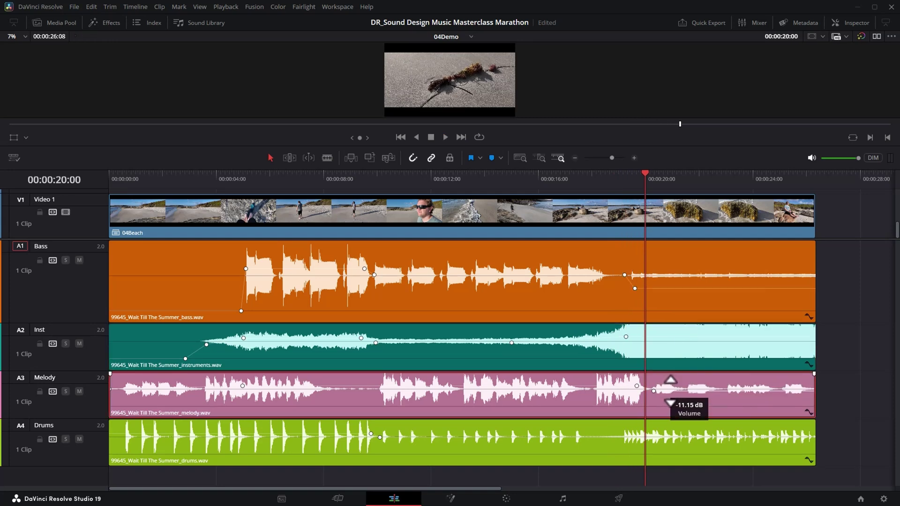
pyautogui.click(615, 183)
pyautogui.press('space')
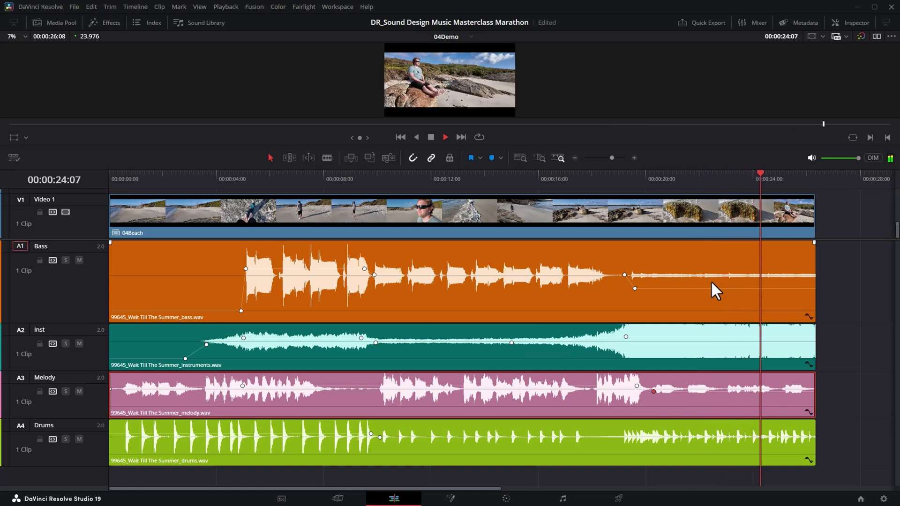
pyautogui.press('space')
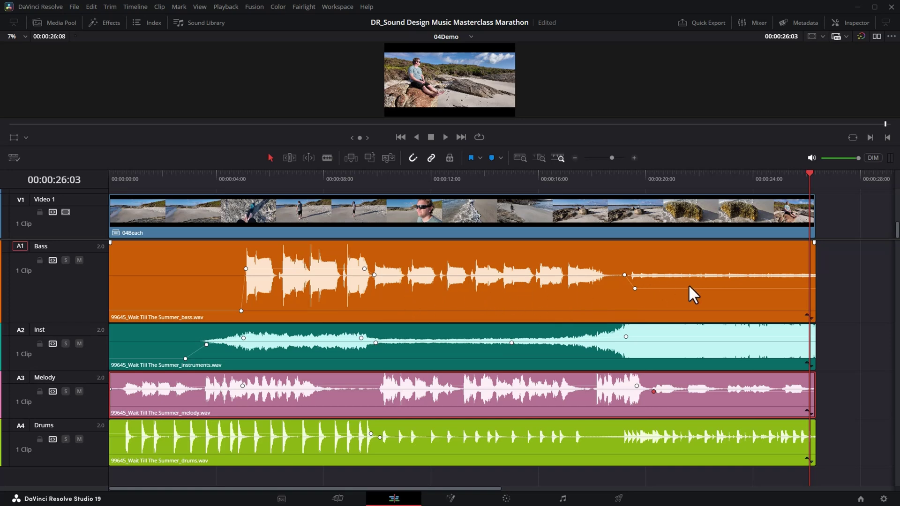
# - Try lowering the Bass fader in the Mixer, undo it back to 0.0, and go to Fairlight
pyautogui.click(332, 212)
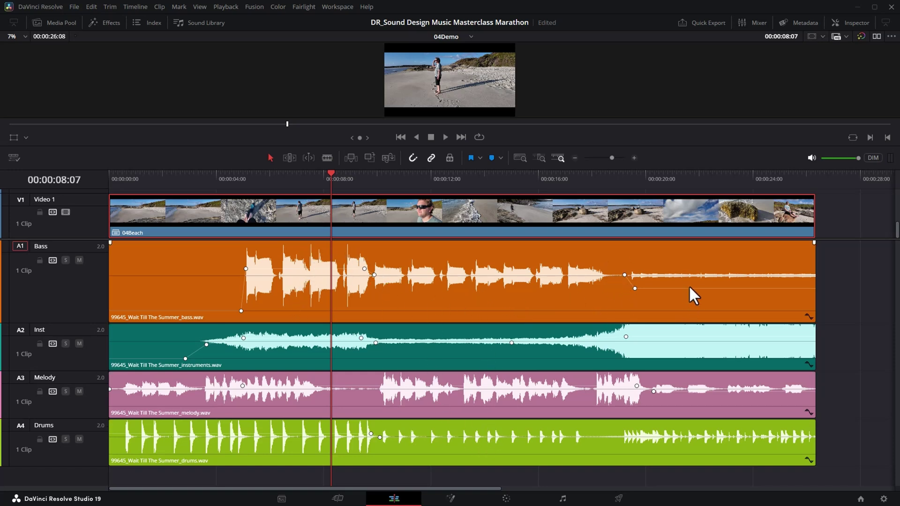
pyautogui.click(753, 24)
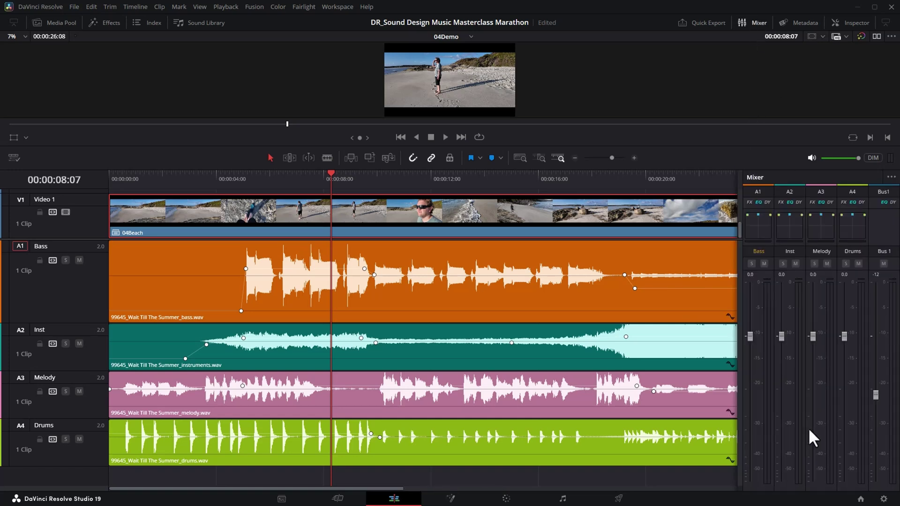
pyautogui.moveTo(747, 335); pyautogui.dragTo(812, 358)
pyautogui.hotkey('ctrl', 'z')
pyautogui.hotkey('ctrl', 'z')
pyautogui.hotkey('ctrl', 'z')
pyautogui.hotkey('ctrl', 'z')
pyautogui.click(564, 498)
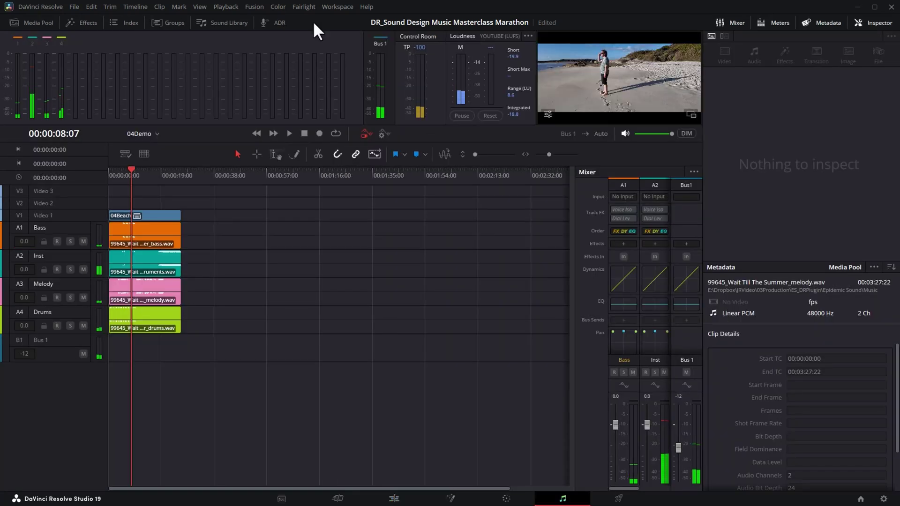
# - Add a second bus via Fairlight > Bus Format and rename it Music
pyautogui.click(307, 8)
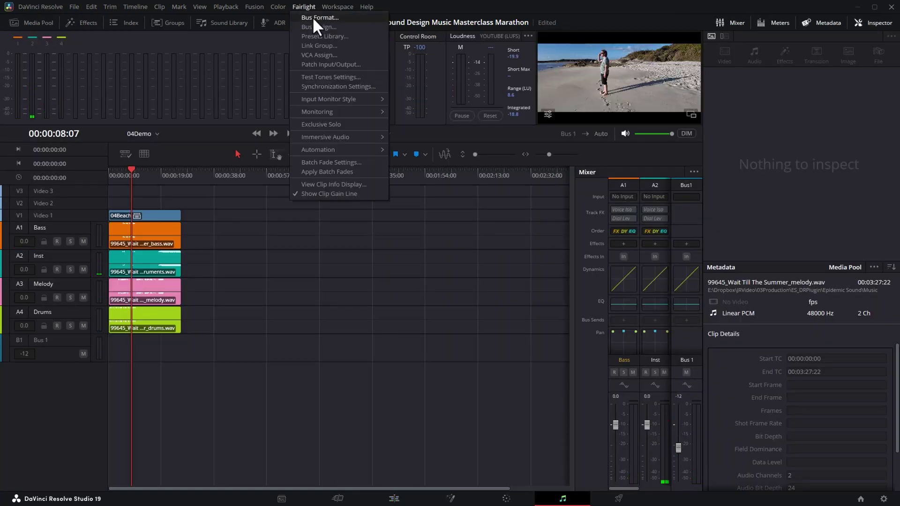
pyautogui.click(312, 17)
pyautogui.click(350, 358)
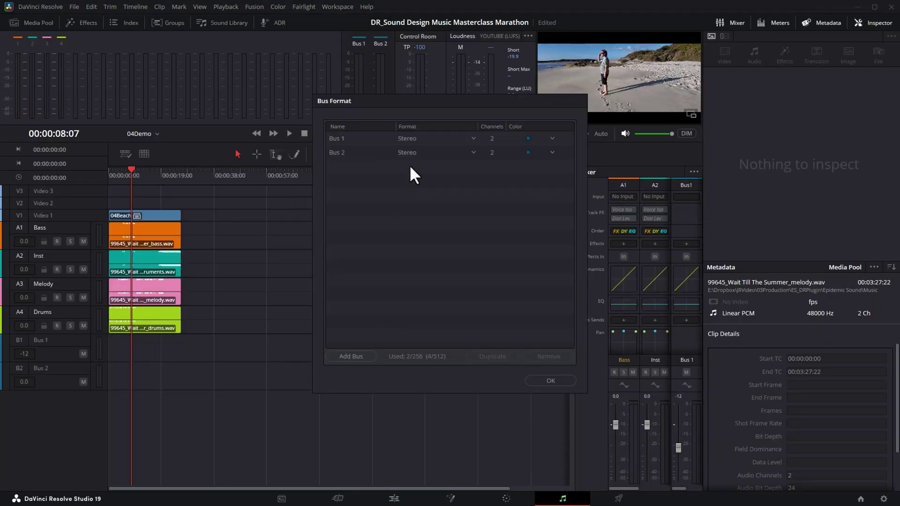
pyautogui.click(345, 153)
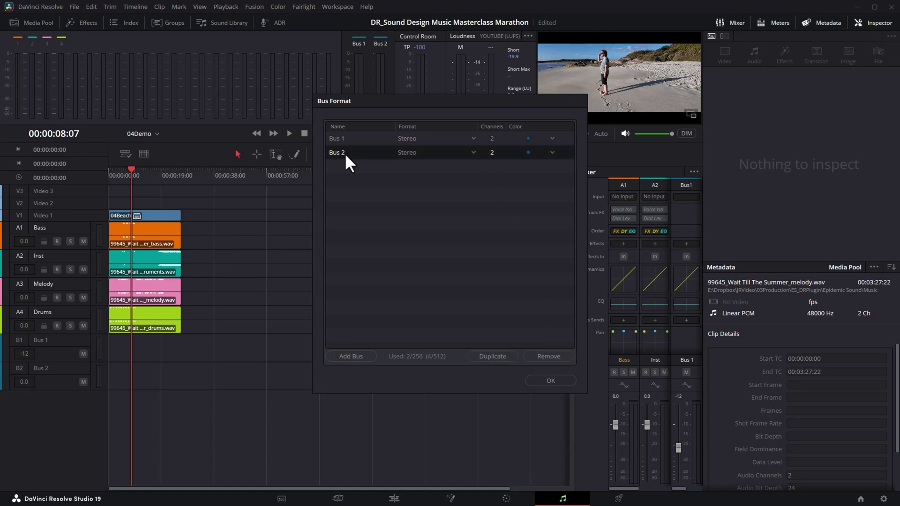
pyautogui.click(346, 153)
pyautogui.write('Music')
pyautogui.click(550, 380)
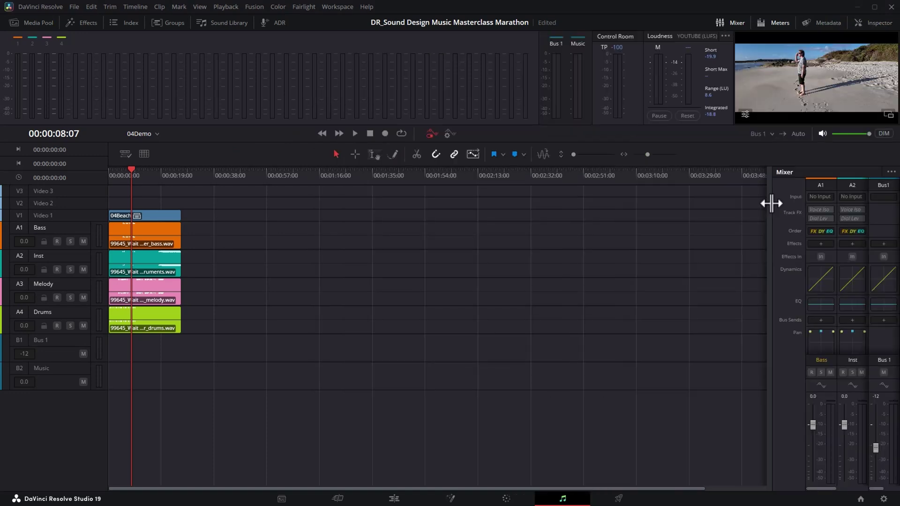
# - Set the Bass, Inst and Melody track outputs to the Music bus in the Mixer
pyautogui.click(721, 22)
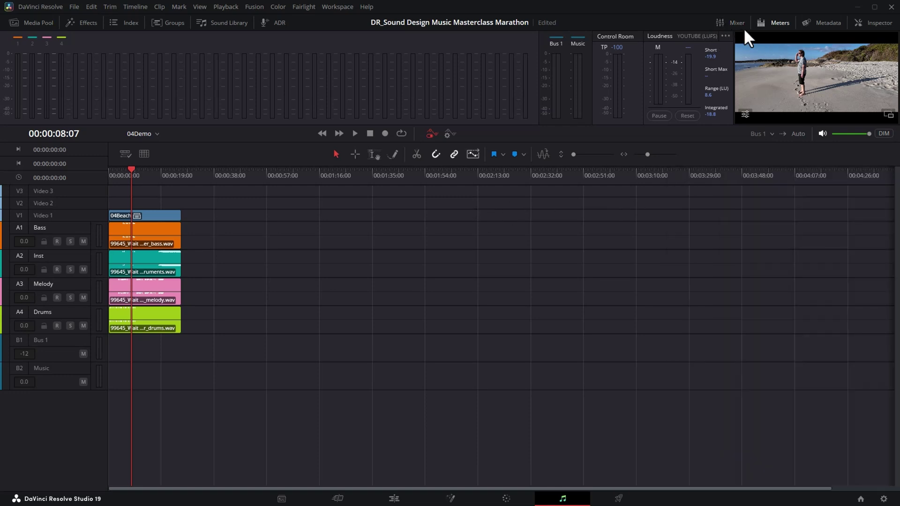
pyautogui.click(729, 22)
pyautogui.scroll(-3, 732, 285)
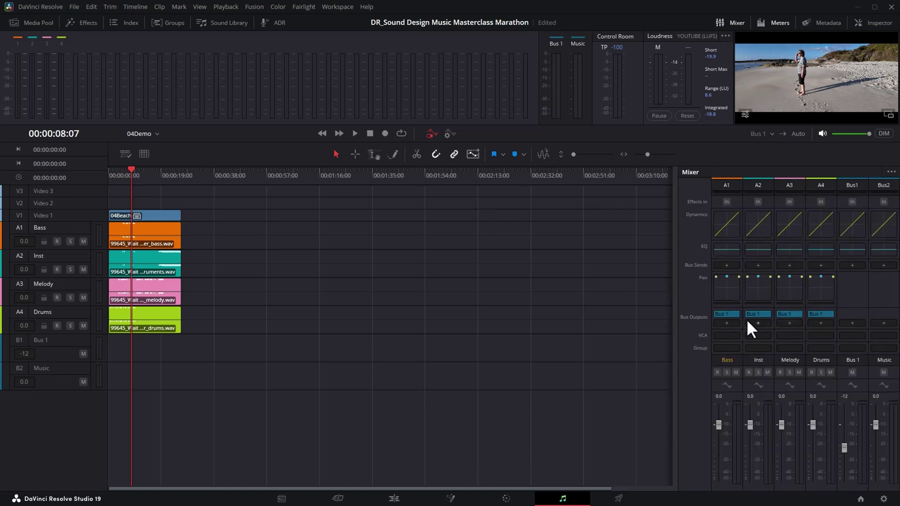
pyautogui.click(733, 314)
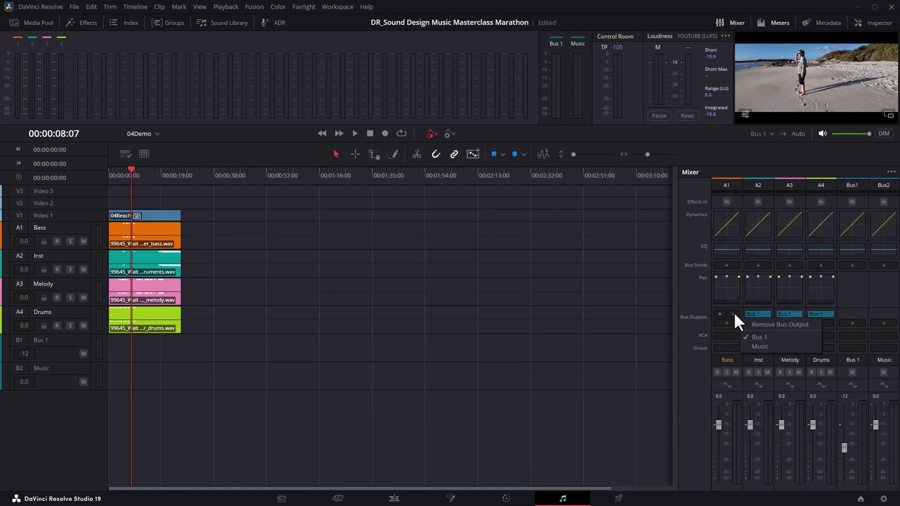
pyautogui.click(760, 340)
pyautogui.click(767, 314)
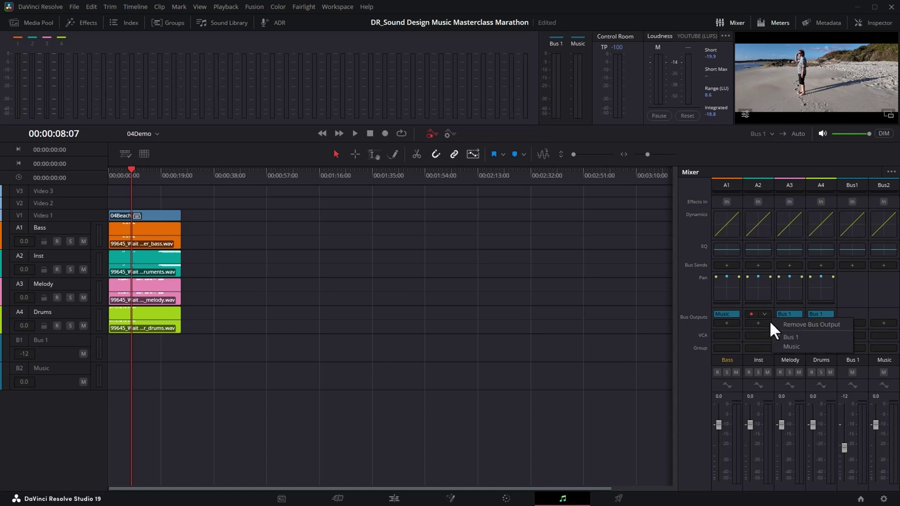
pyautogui.click(784, 346)
pyautogui.click(798, 314)
pyautogui.click(823, 346)
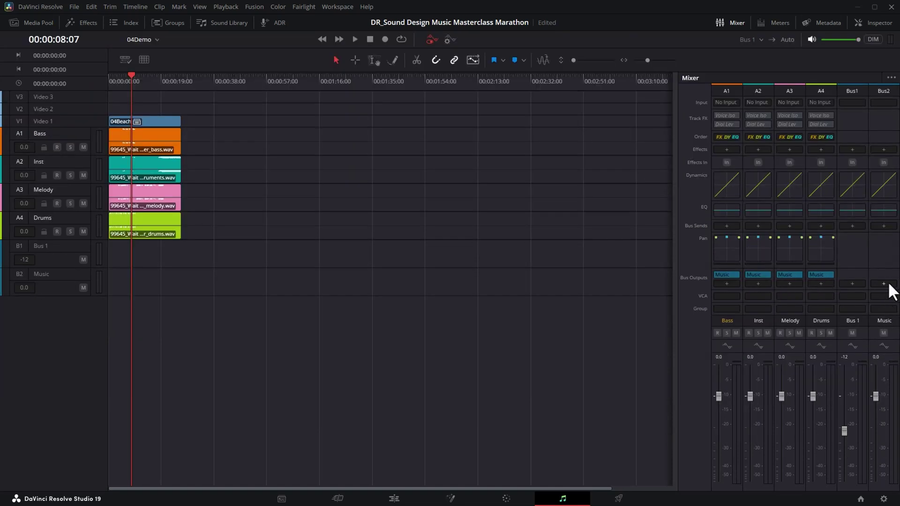
# - Route the Music bus output into Bus 1 and return to the start
pyautogui.click(884, 284)
pyautogui.click(867, 291)
pyautogui.press('Home')
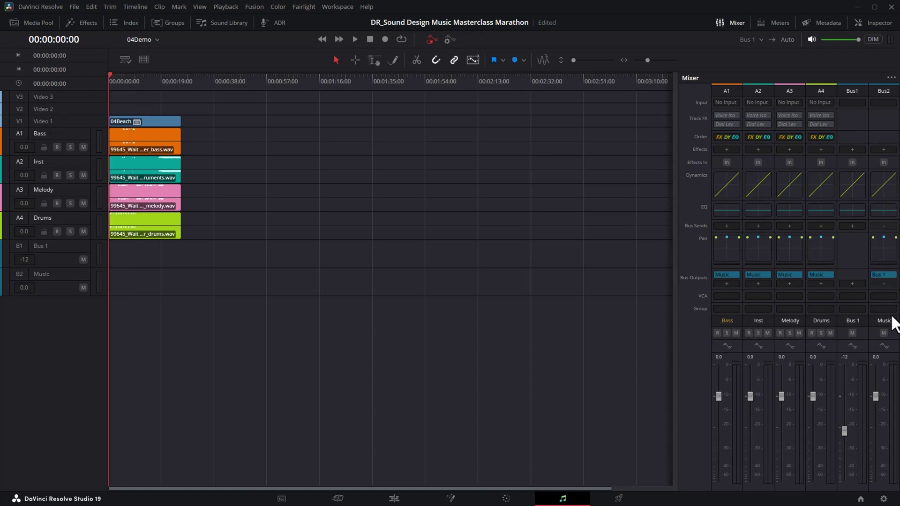
# - Bring the Music bus fader to -15 while playing back from about 4 seconds
pyautogui.moveTo(875, 396); pyautogui.dragTo(875, 415)
pyautogui.click(120, 79)
pyautogui.press('space')
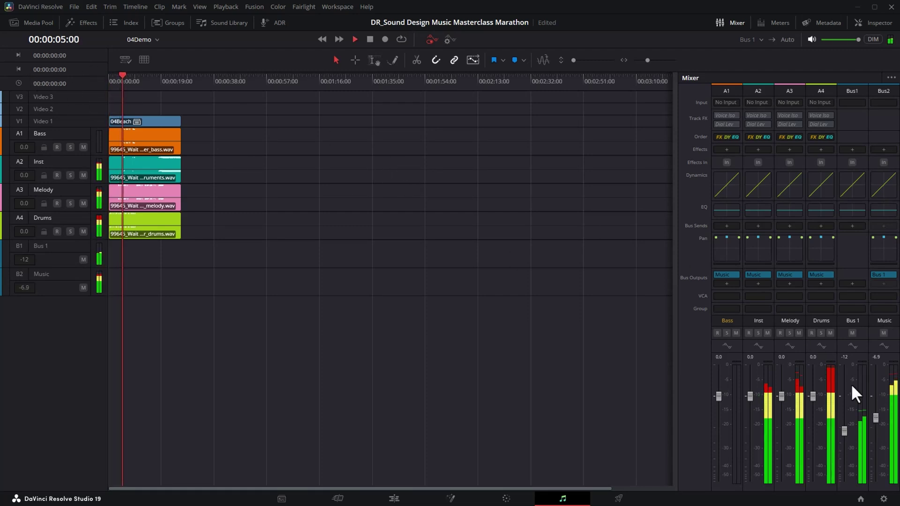
pyautogui.moveTo(875, 416); pyautogui.dragTo(878, 395)
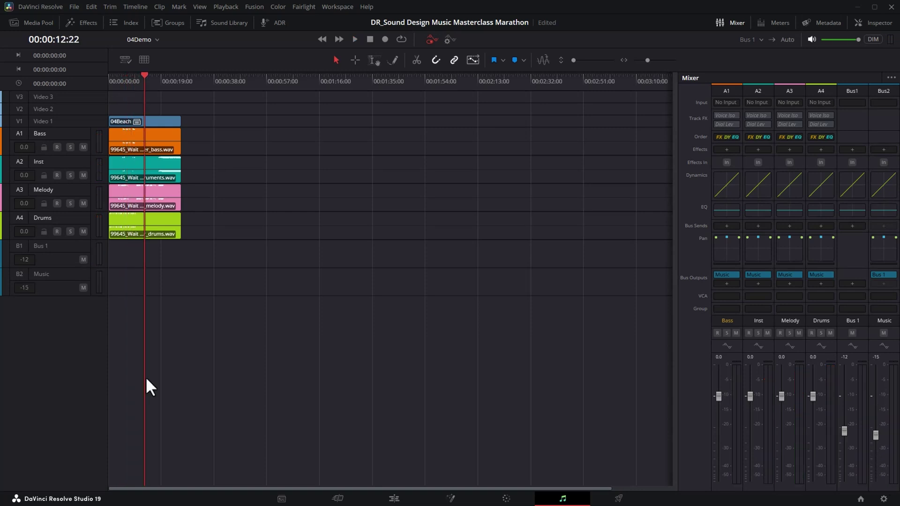